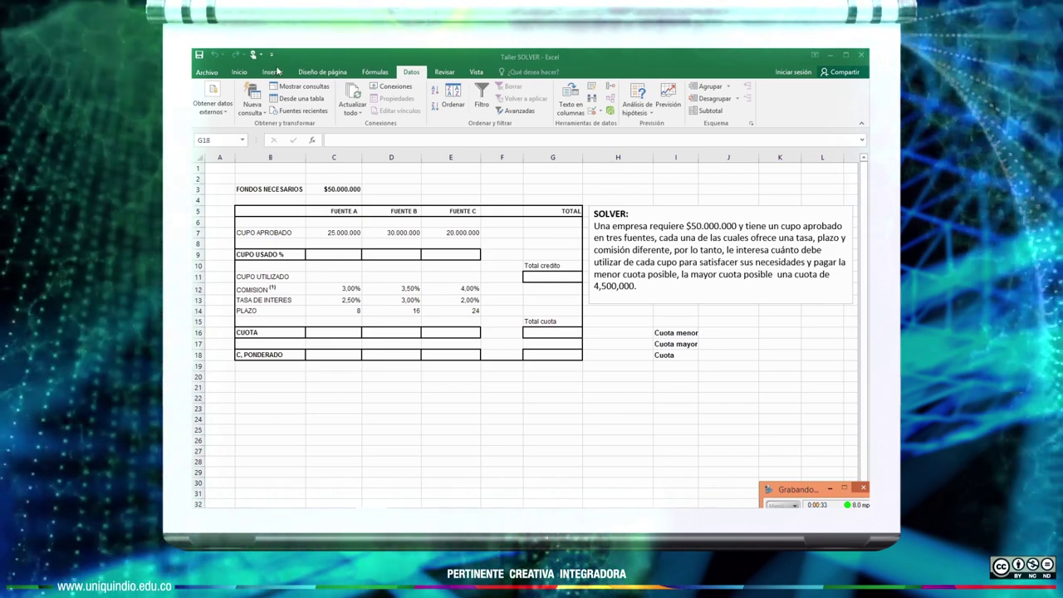
# Step: Enable the Solver add-in through the Excel add-ins manager in the program options
pyautogui.click(383, 73)
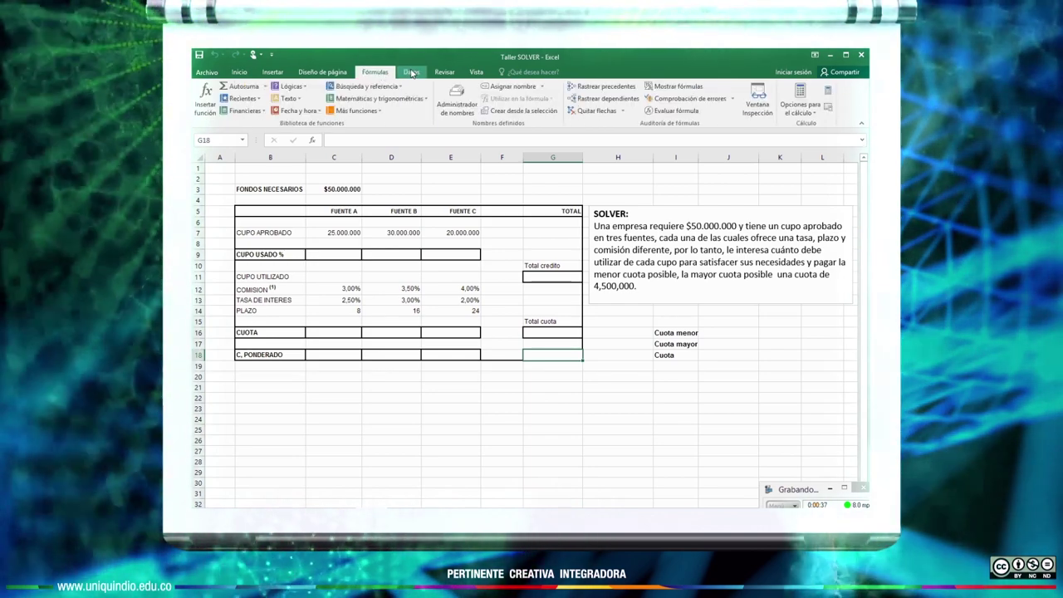
pyautogui.click(412, 74)
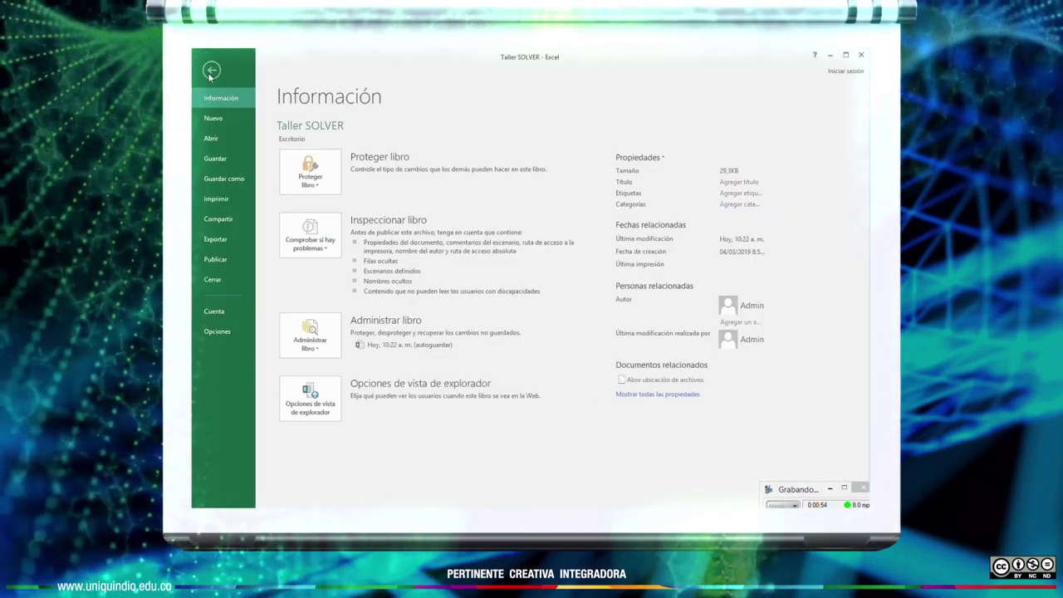
pyautogui.click(207, 72)
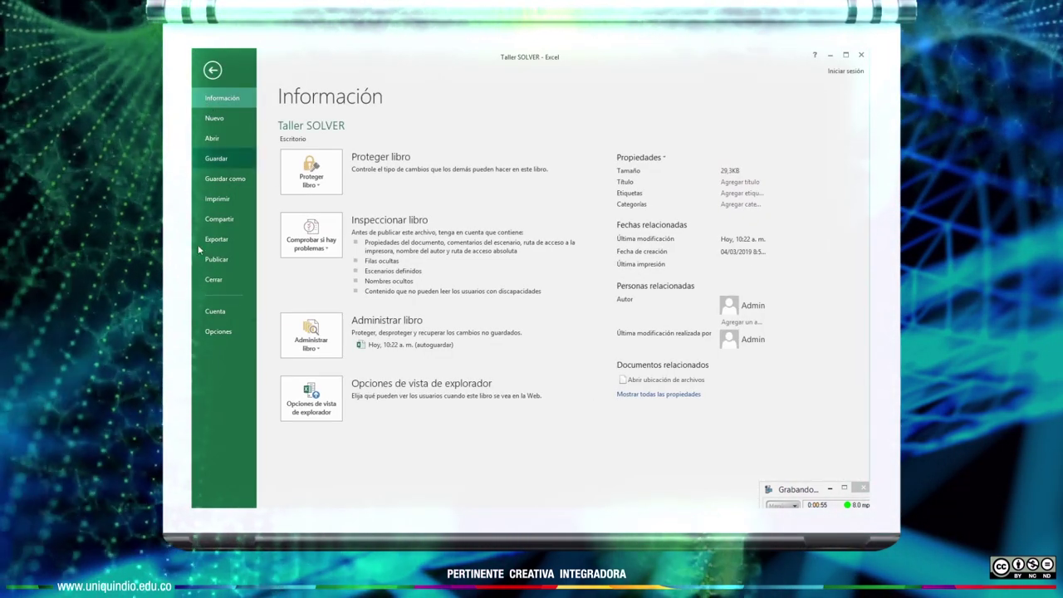
pyautogui.click(219, 333)
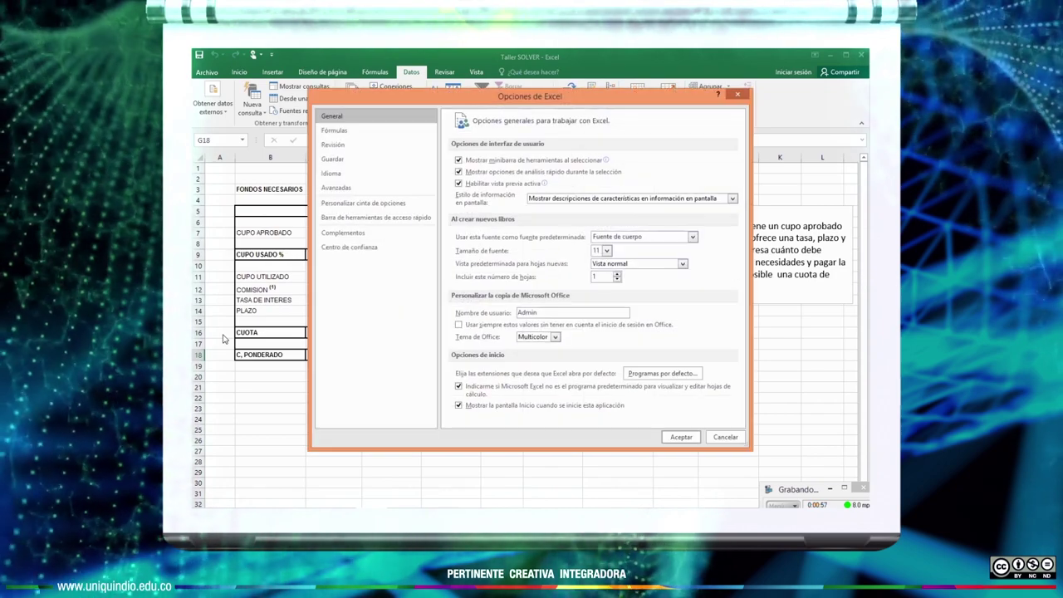
pyautogui.click(344, 233)
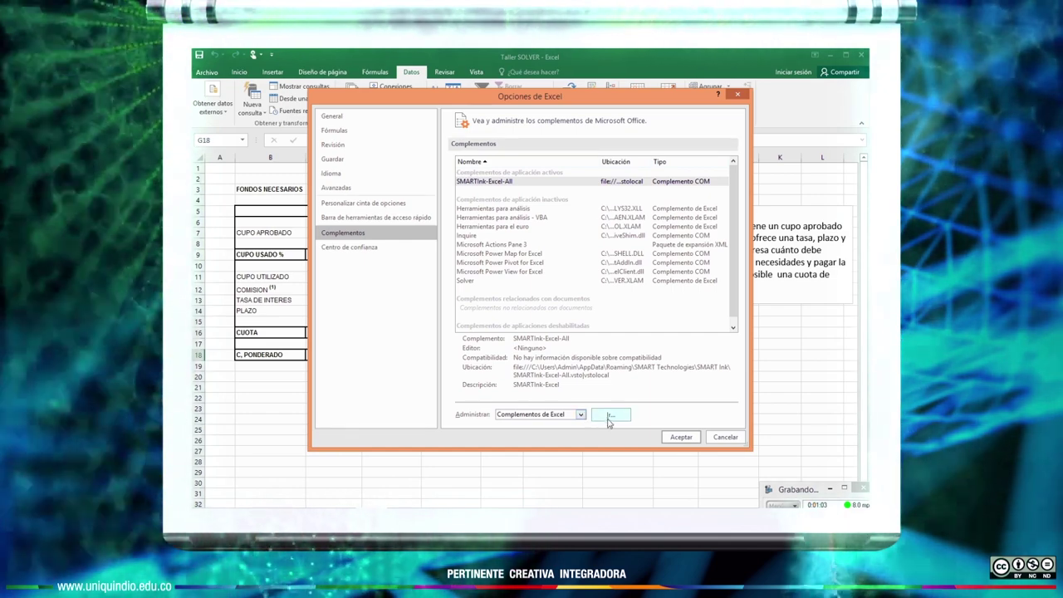
pyautogui.click(607, 417)
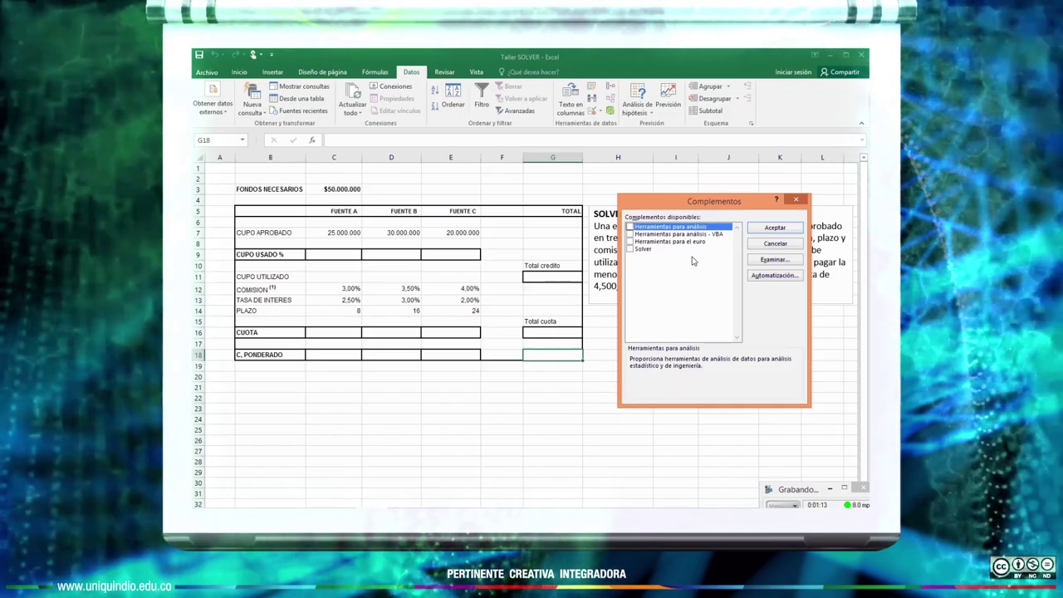
pyautogui.click(629, 250)
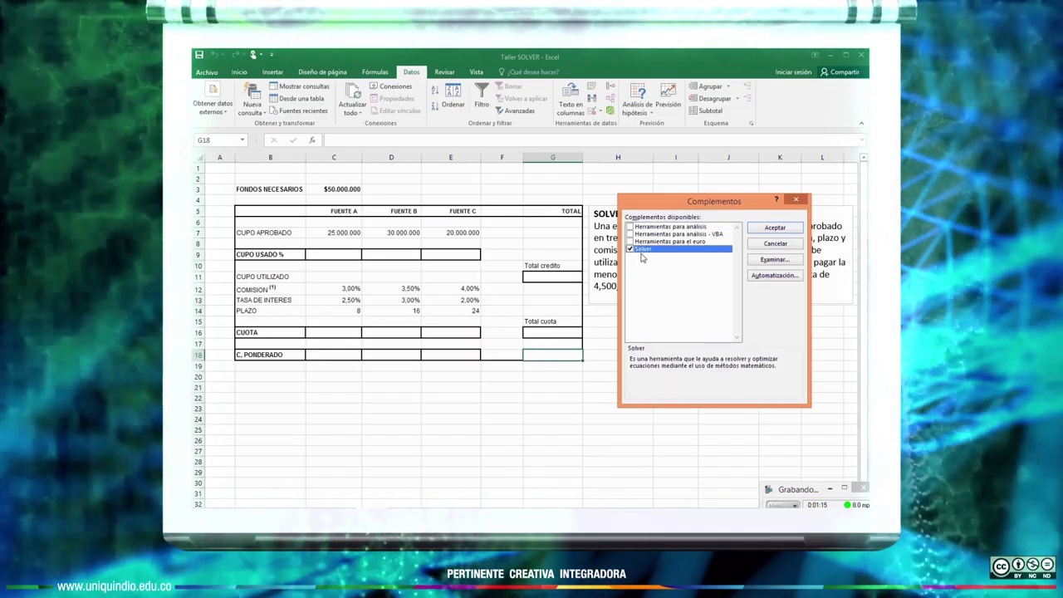
pyautogui.click(772, 229)
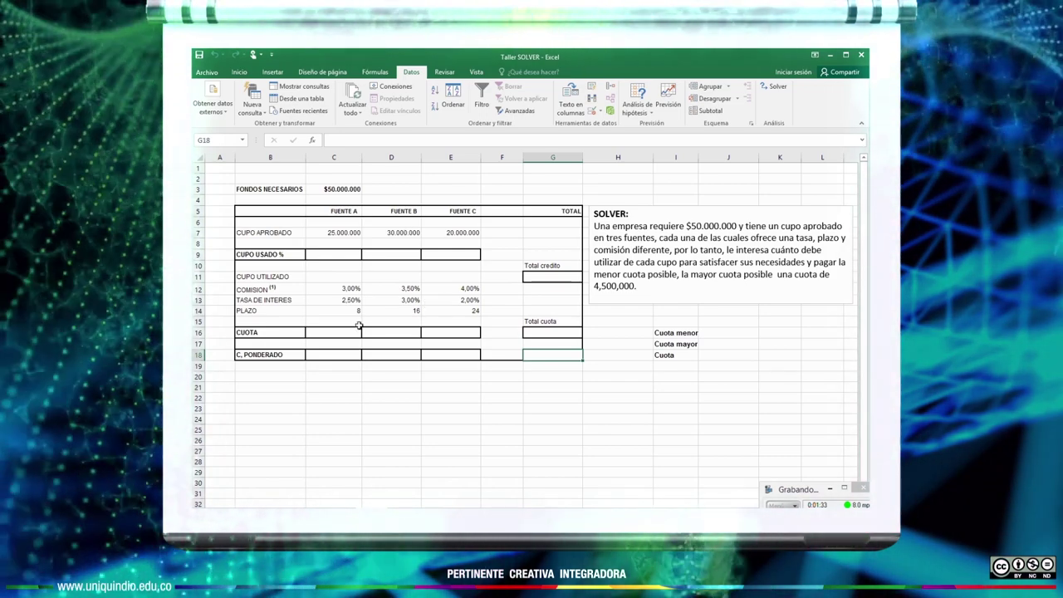
# Step: Insert the PAGO function from the Financiera category into the Fuente A CUOTA cell, C16
pyautogui.click(333, 333)
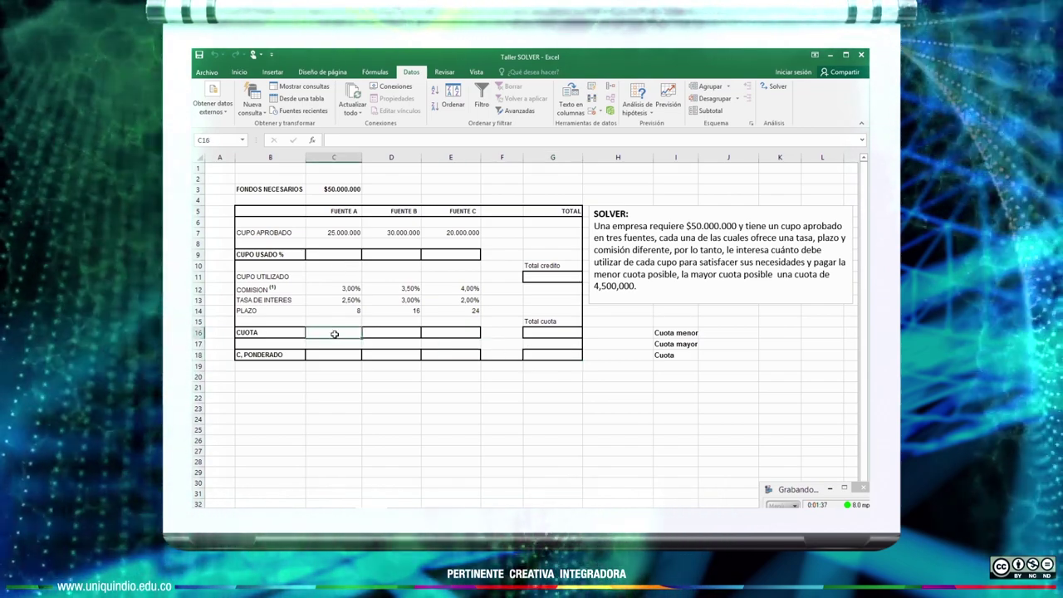
pyautogui.click(313, 141)
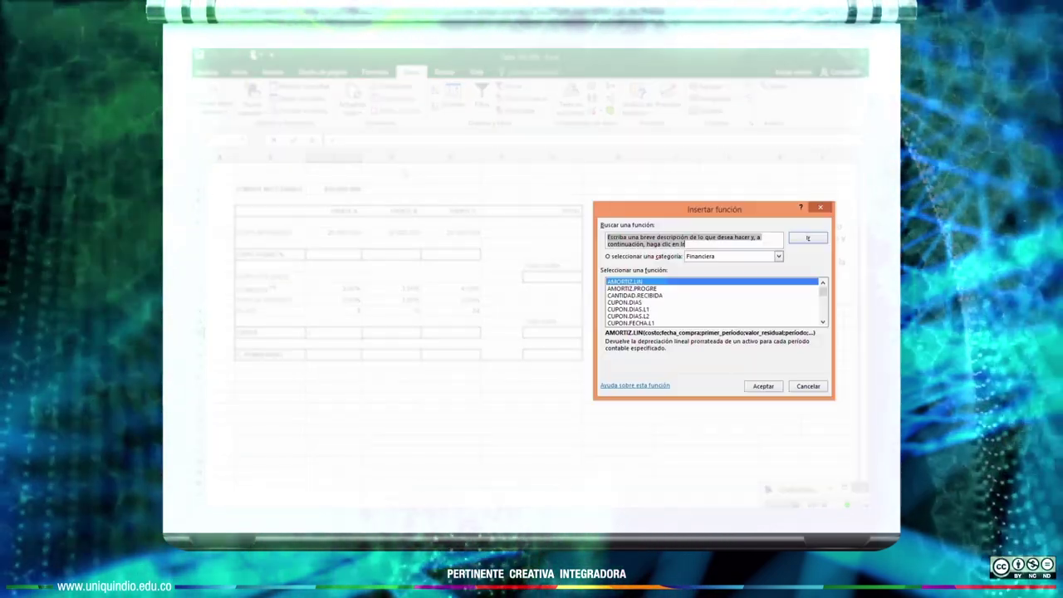
pyautogui.click(779, 257)
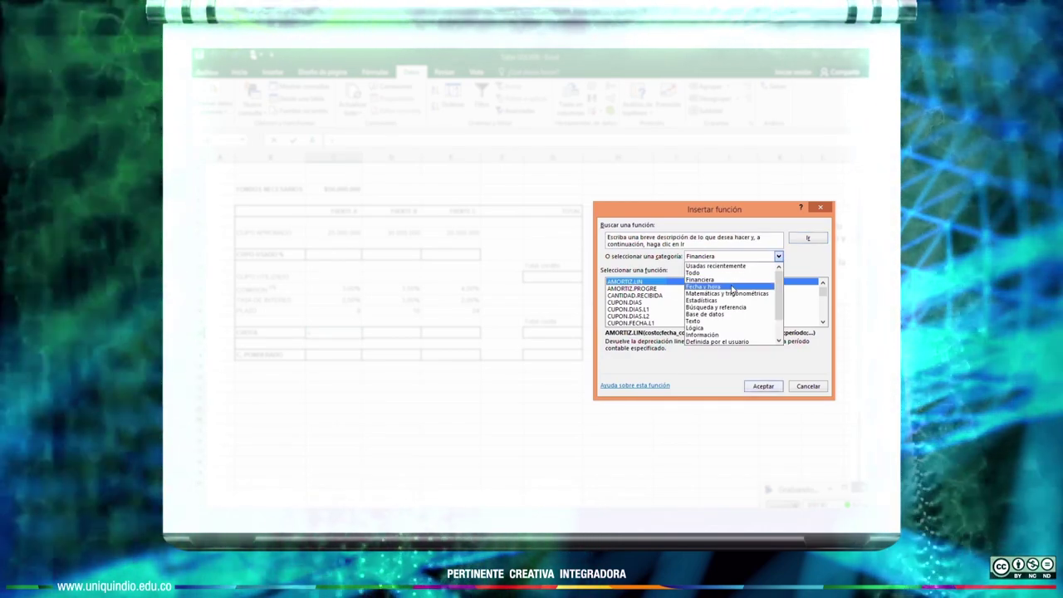
pyautogui.click(731, 282)
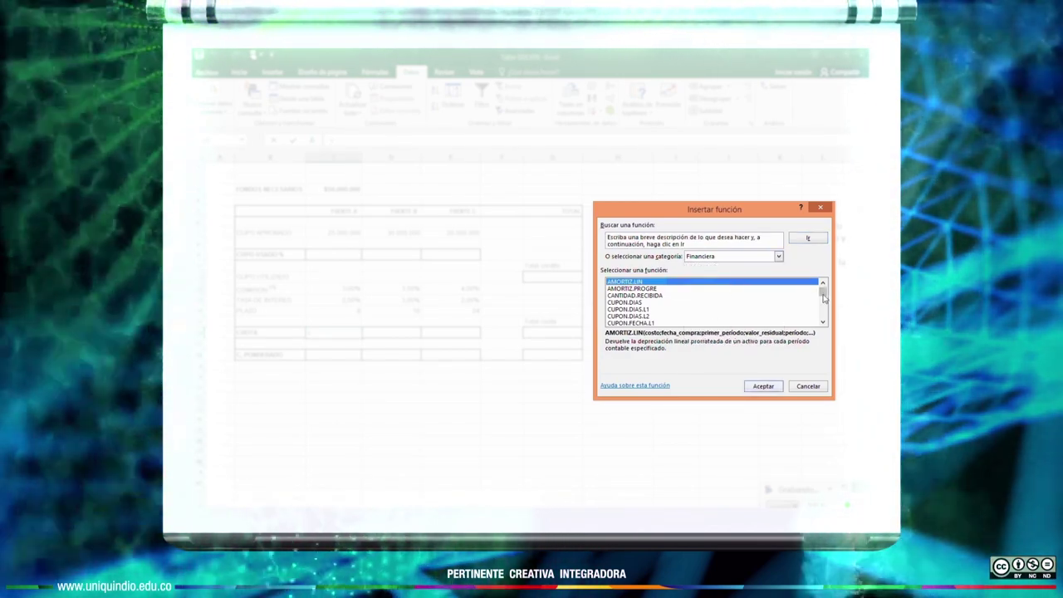
pyautogui.moveTo(822, 287); pyautogui.dragTo(823, 309)
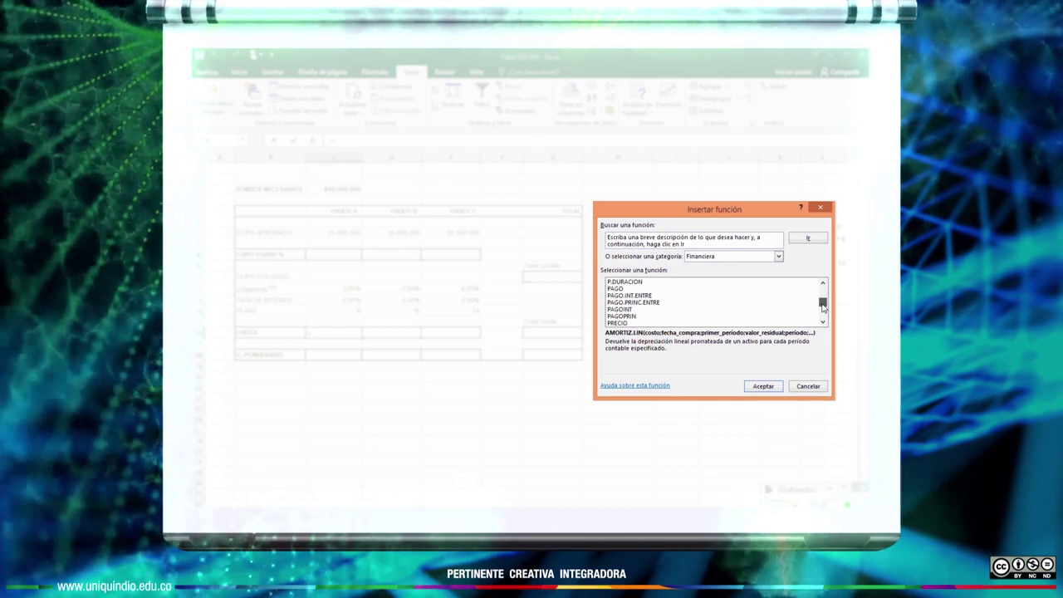
pyautogui.click(616, 290)
pyautogui.doubleClick(616, 289)
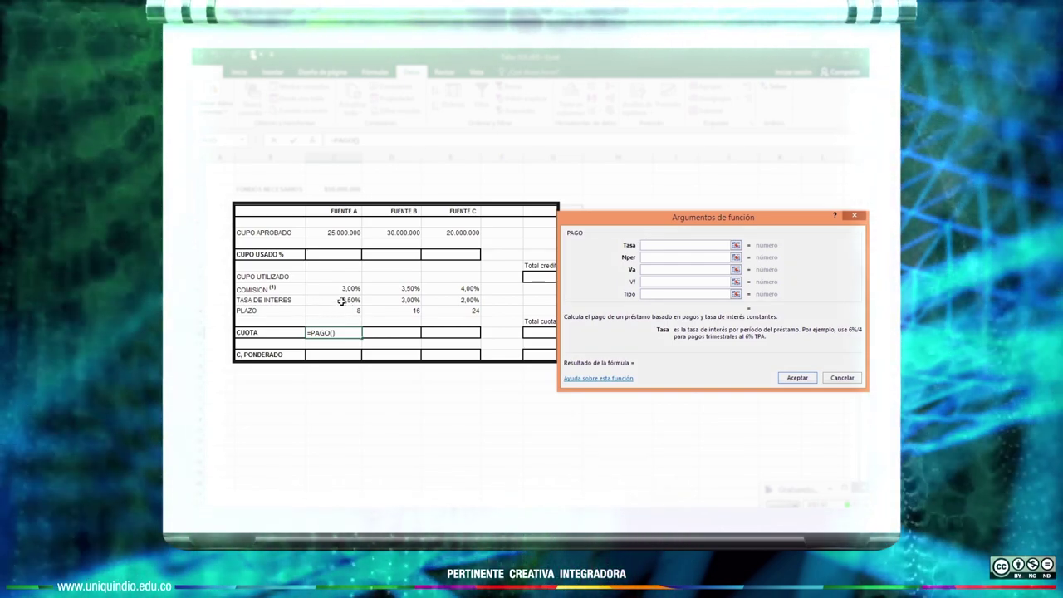
# Step: Set the PAGO arguments to Tasa C13, Nper C14 and Va -C11, and accept the function
pyautogui.click(341, 302)
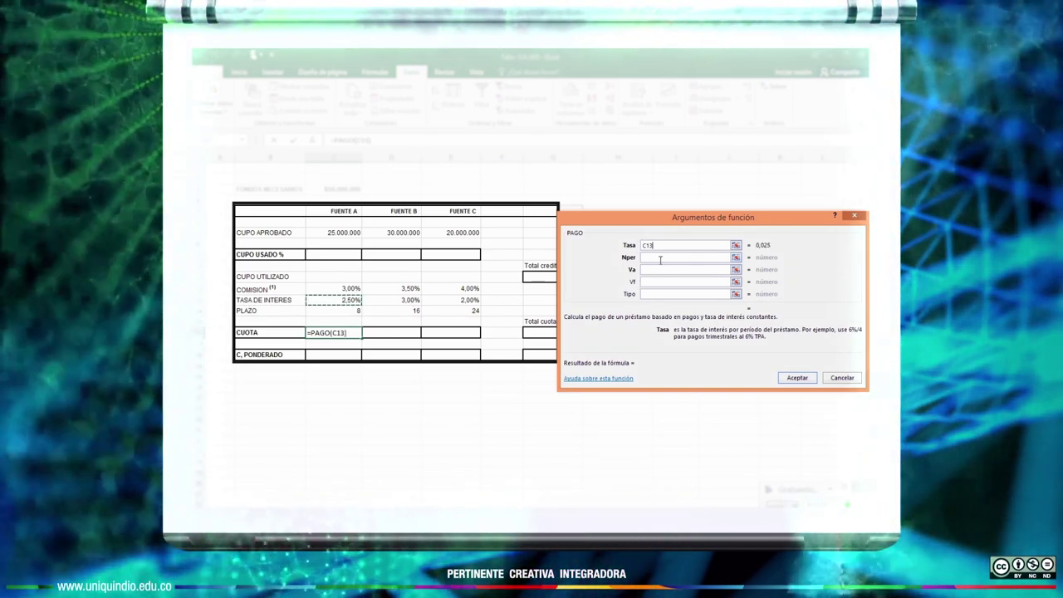
pyautogui.click(658, 258)
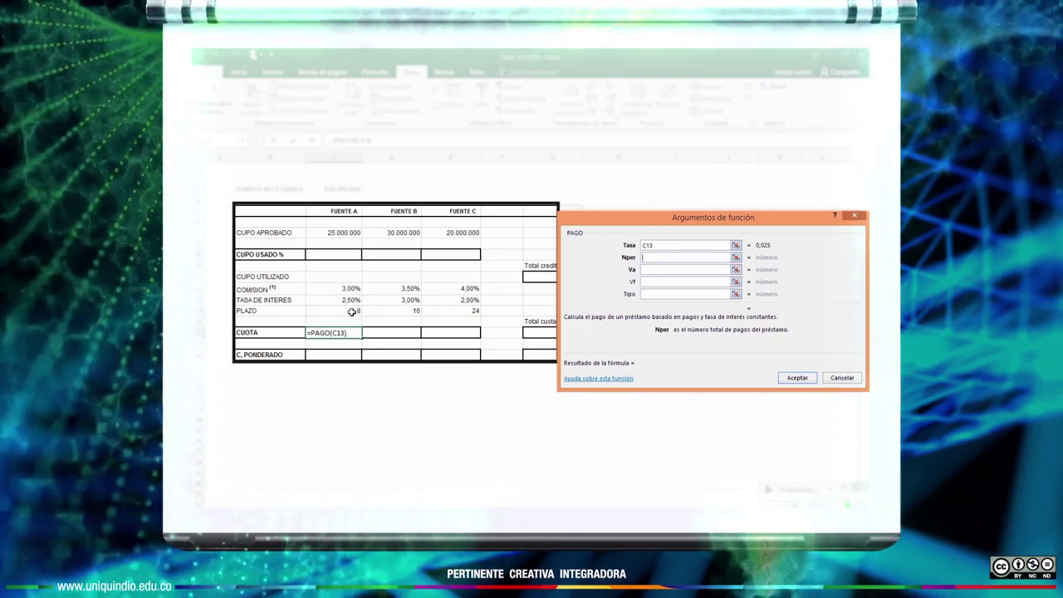
pyautogui.click(352, 311)
pyautogui.click(653, 270)
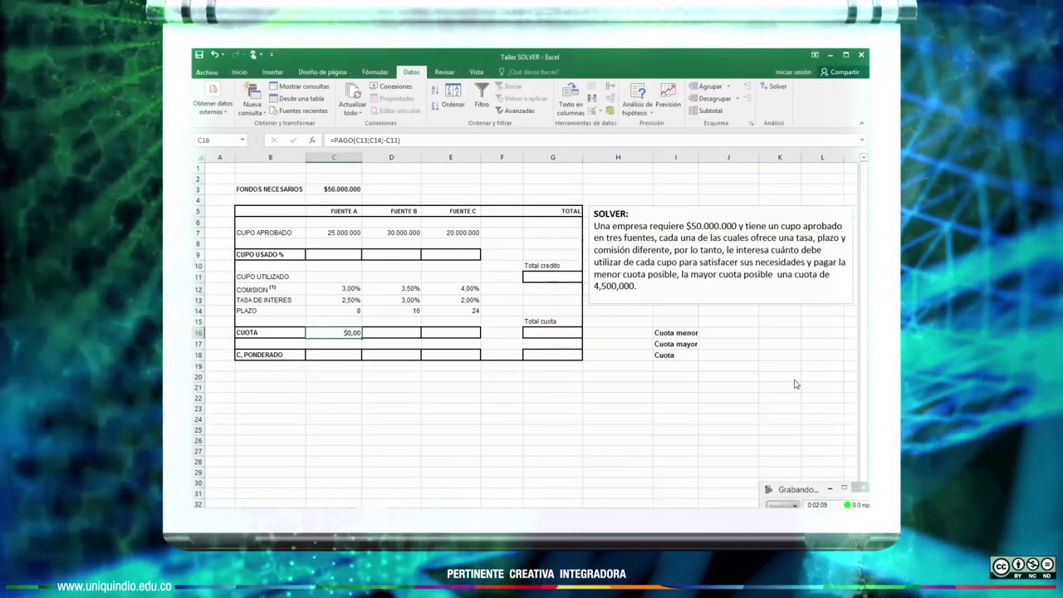
pyautogui.press('Return')
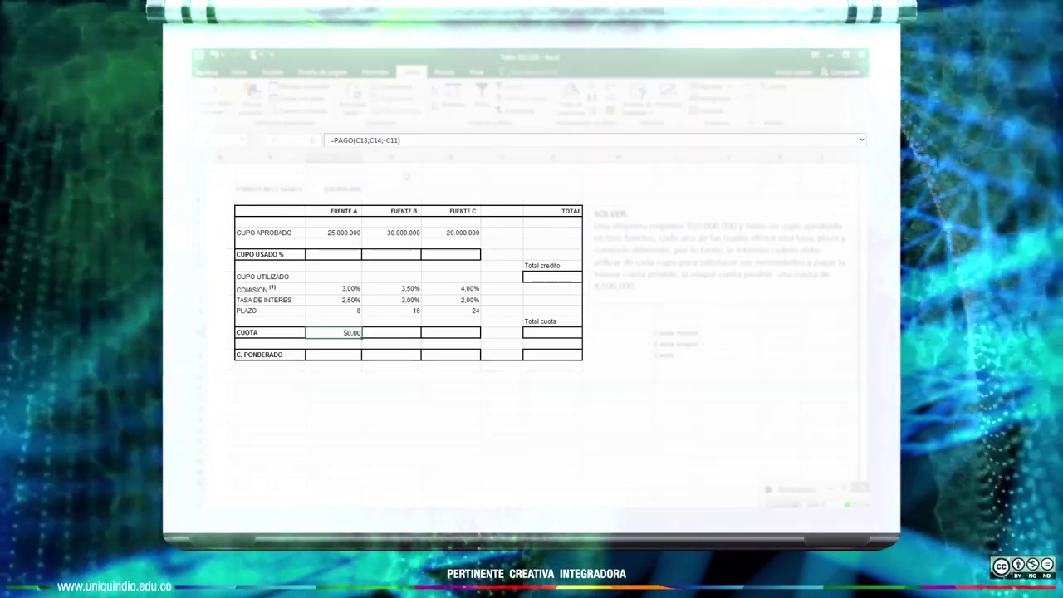
# Step: Append +(C12*C11)/C14 to the PAGO formula in C16 and fill it across to E16
pyautogui.click(407, 139)
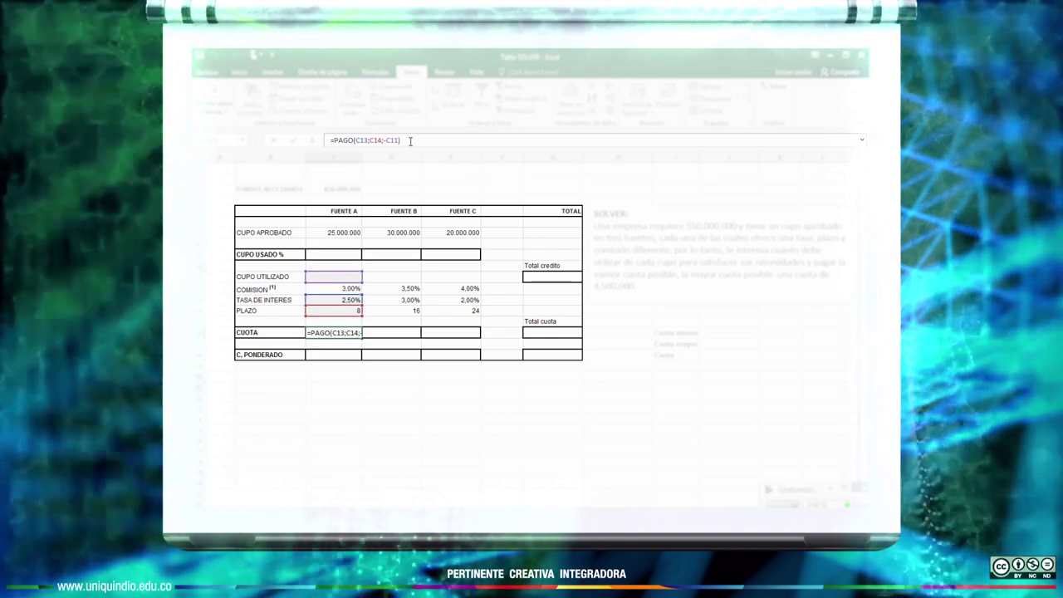
pyautogui.write('+')
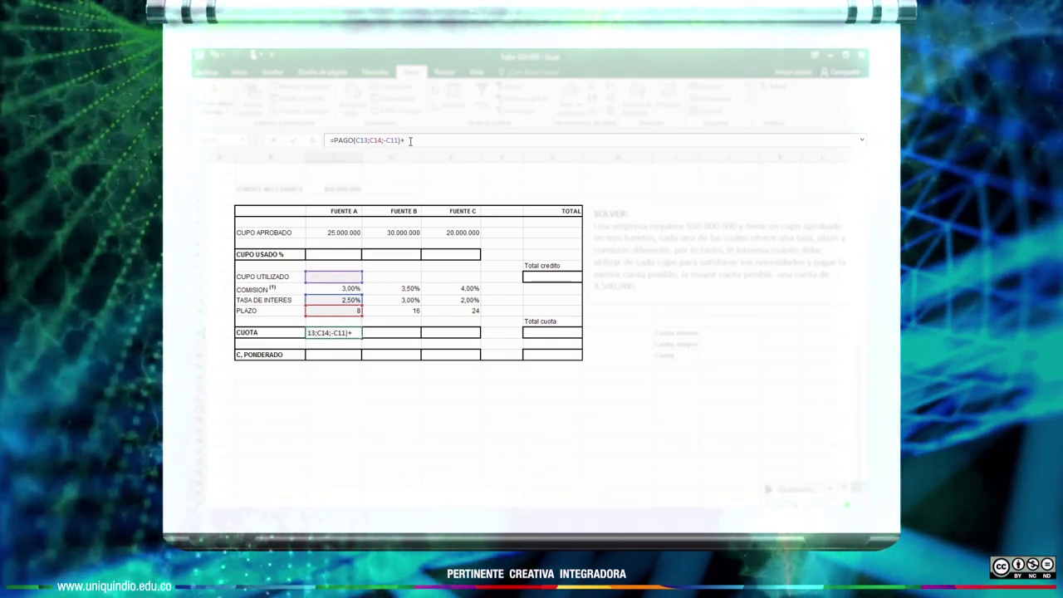
pyautogui.write('(')
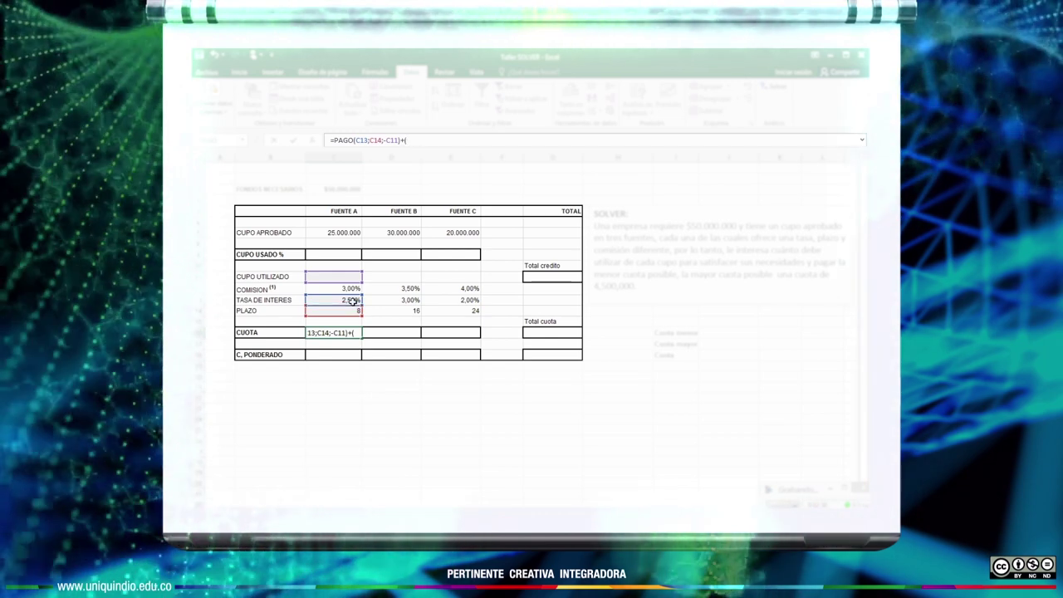
pyautogui.click(346, 289)
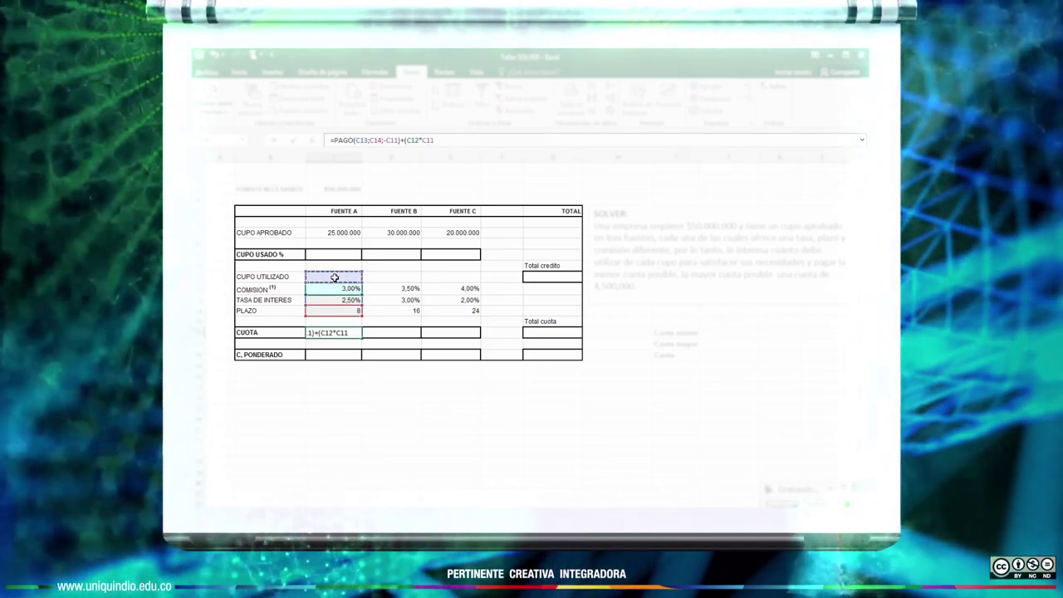
pyautogui.write(')')
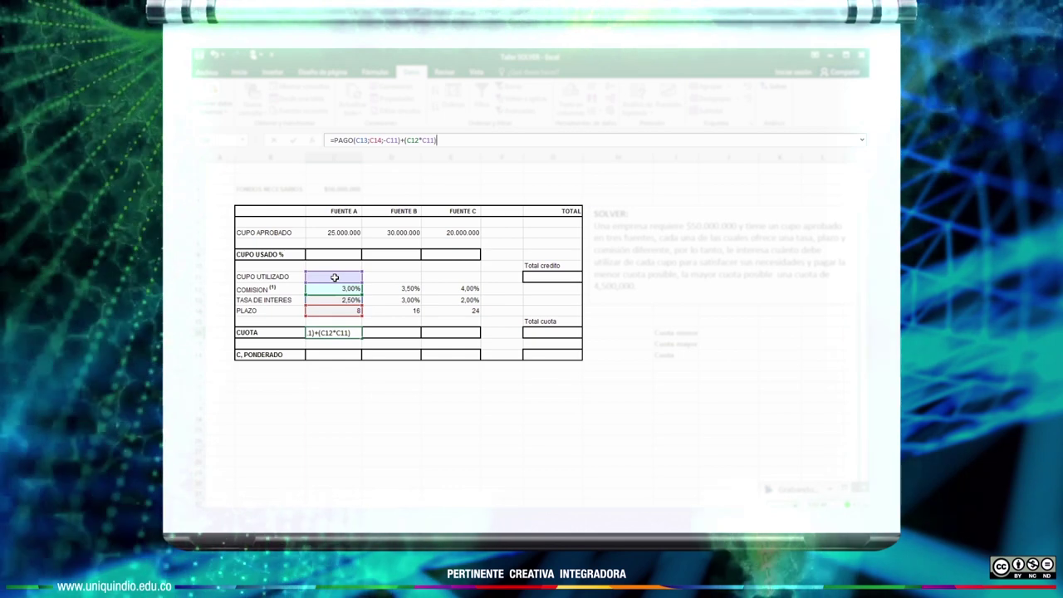
pyautogui.write('/')
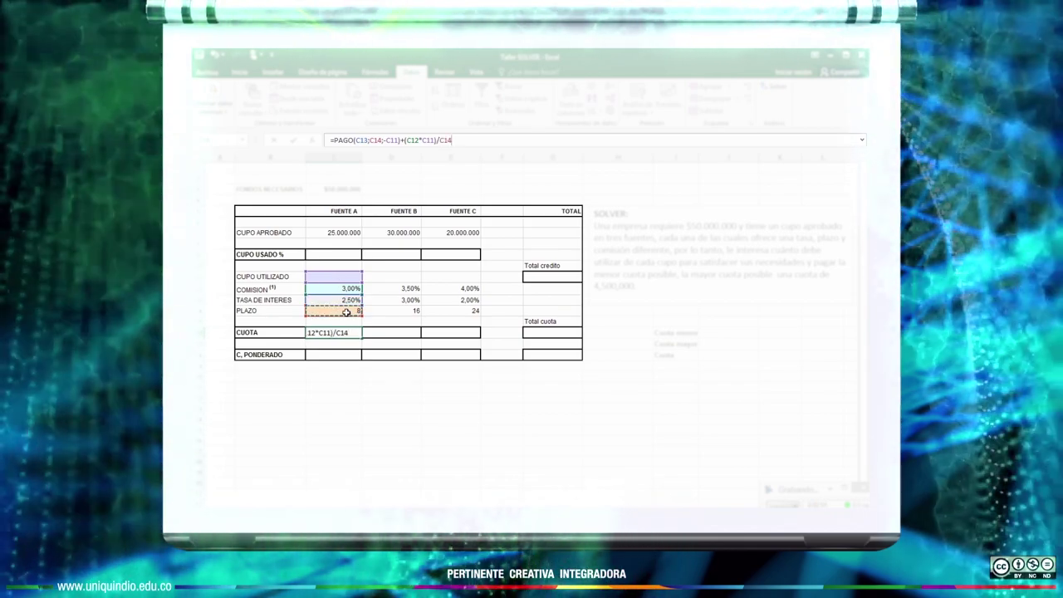
pyautogui.press('Return')
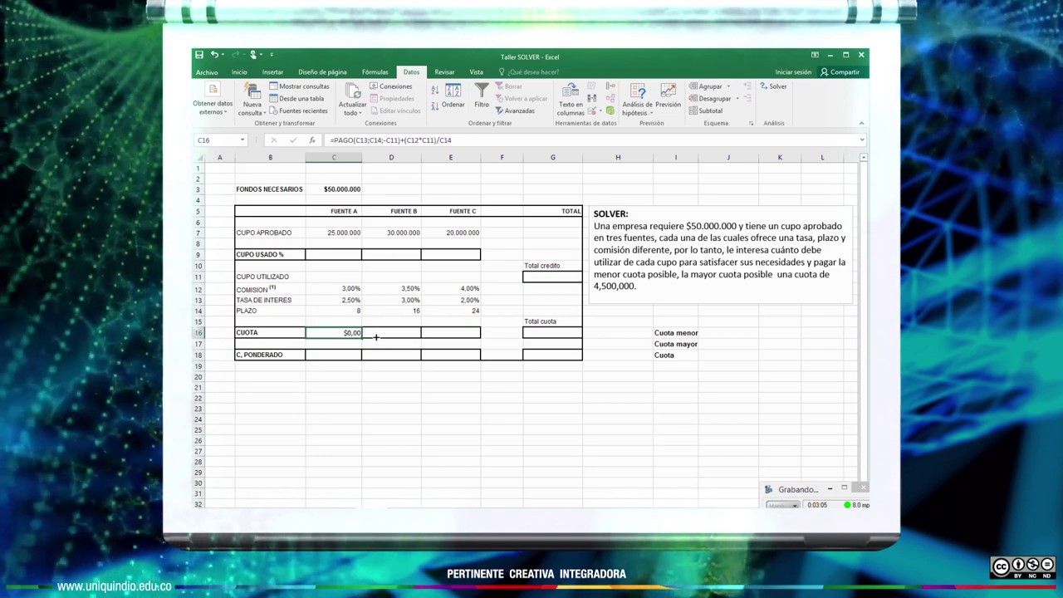
pyautogui.moveTo(362, 336); pyautogui.dragTo(465, 339)
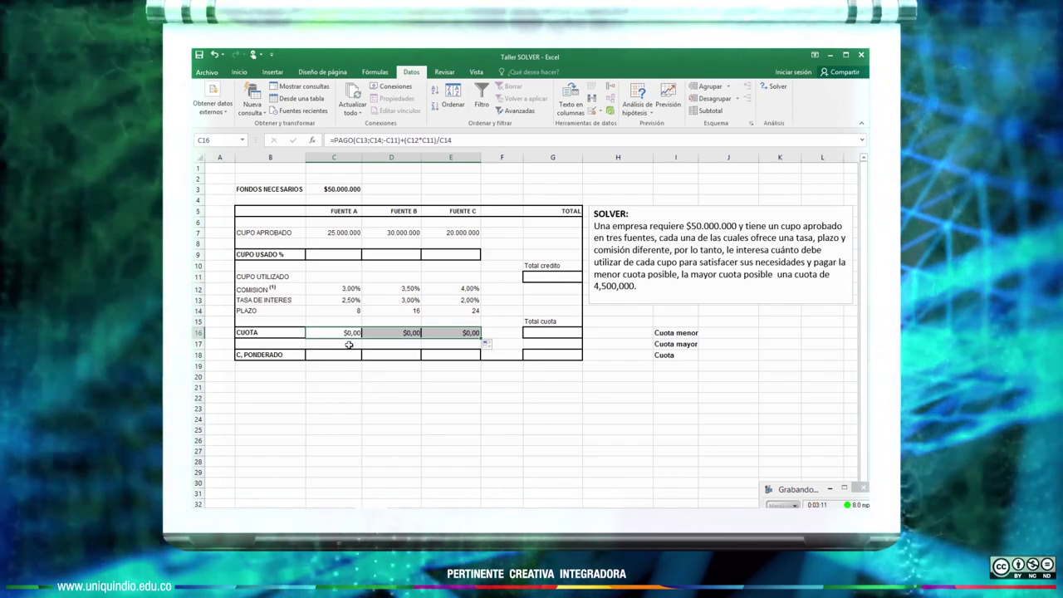
# Step: Apply the percentage format to the CUPO USADO % cells C9:E9
pyautogui.click(333, 255)
pyautogui.moveTo(333, 255); pyautogui.dragTo(442, 256)
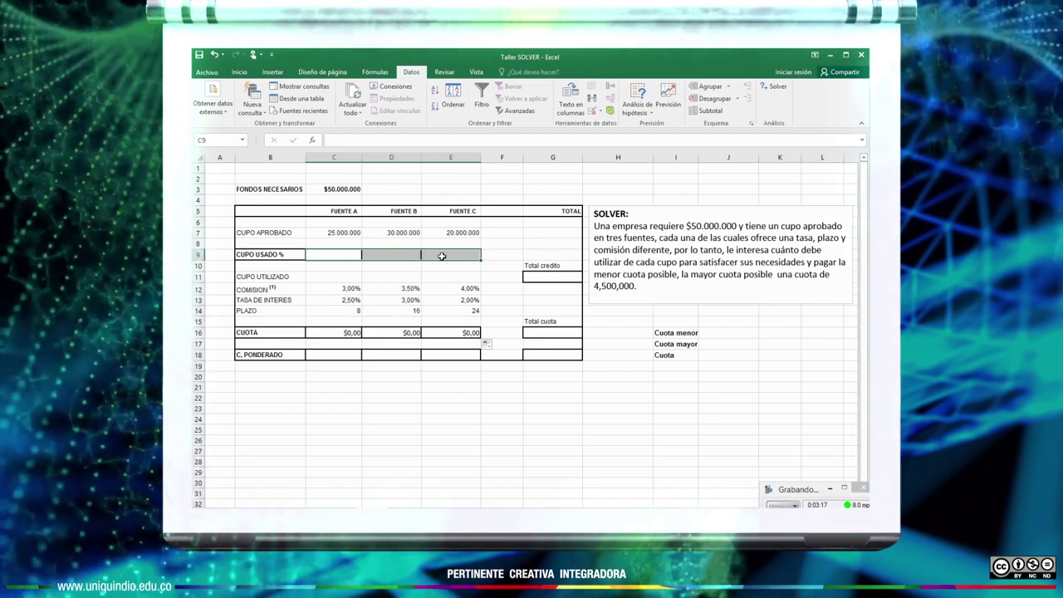
pyautogui.click(238, 72)
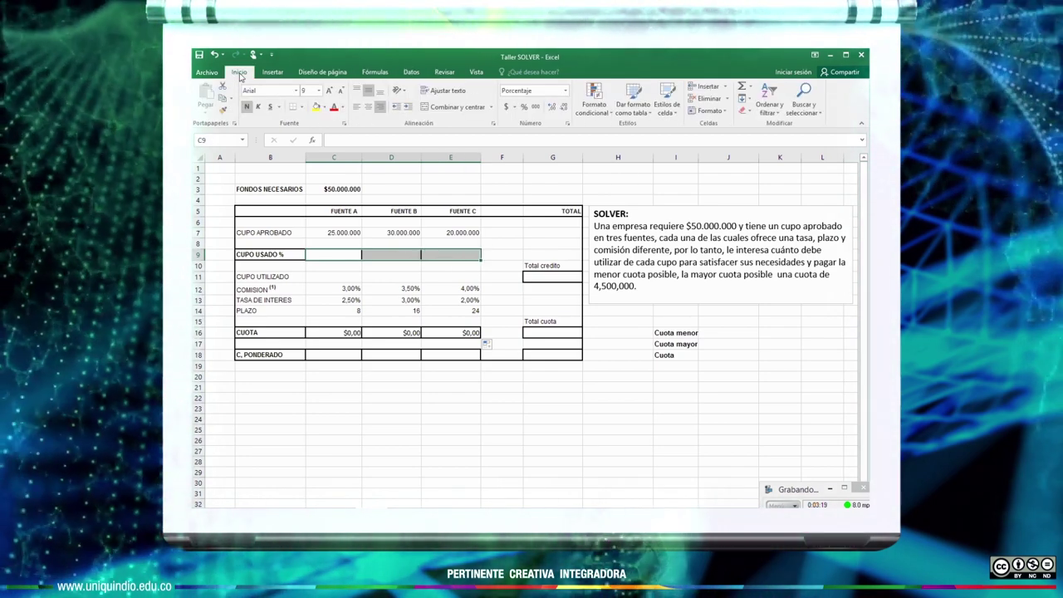
pyautogui.click(524, 108)
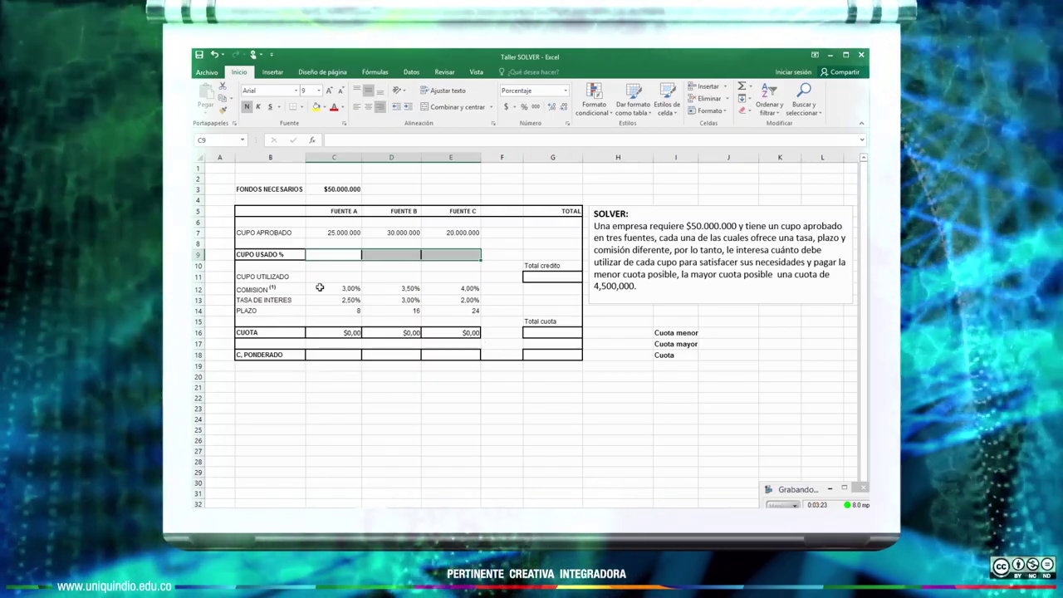
# Step: Enter =C11/C7 in C9 for the used quota percentage and fill it across to E9
pyautogui.click(332, 255)
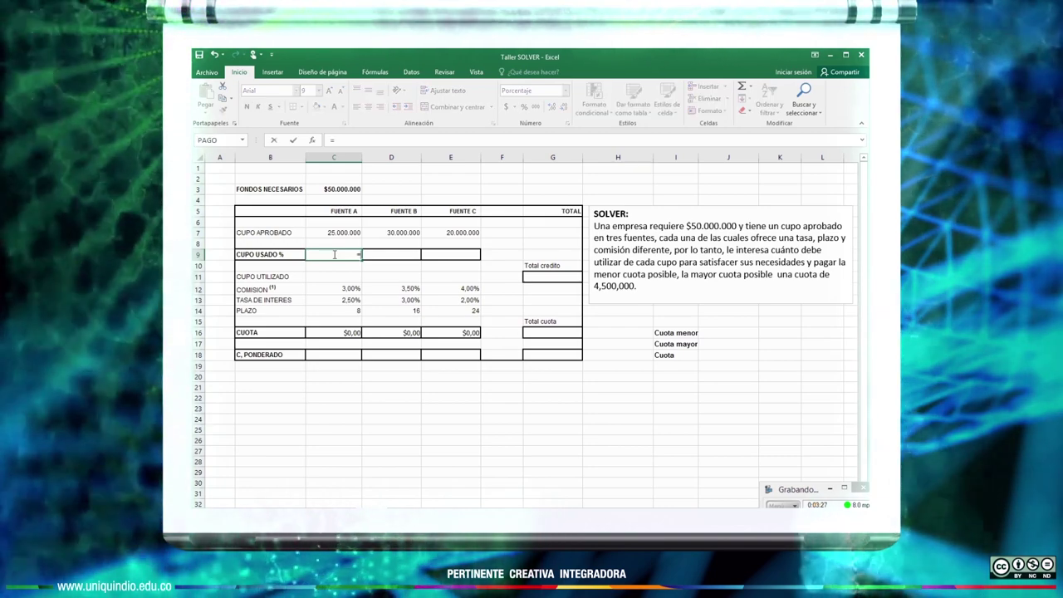
pyautogui.click(338, 276)
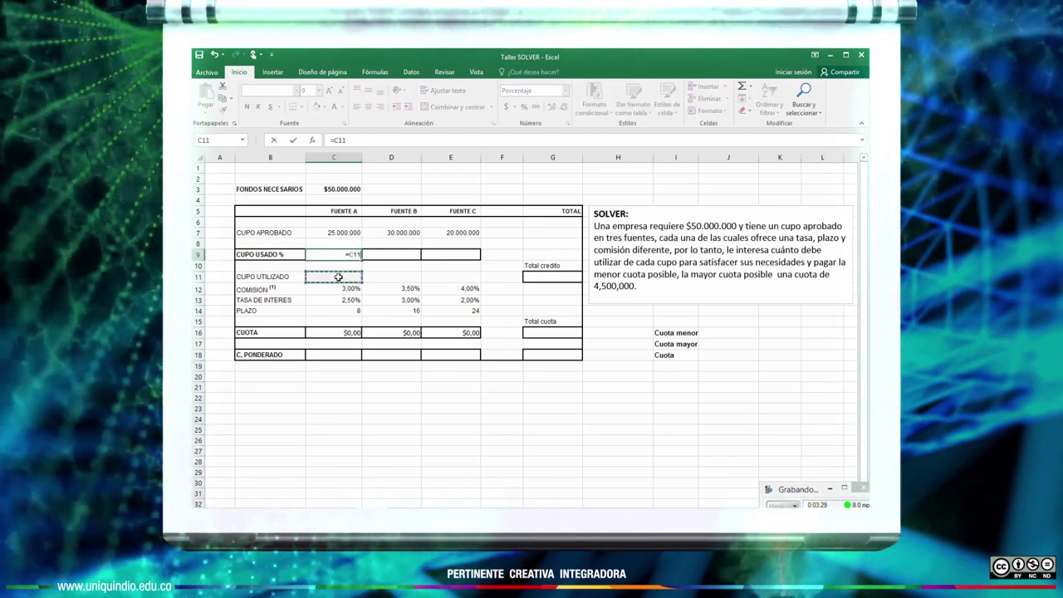
pyautogui.write('/')
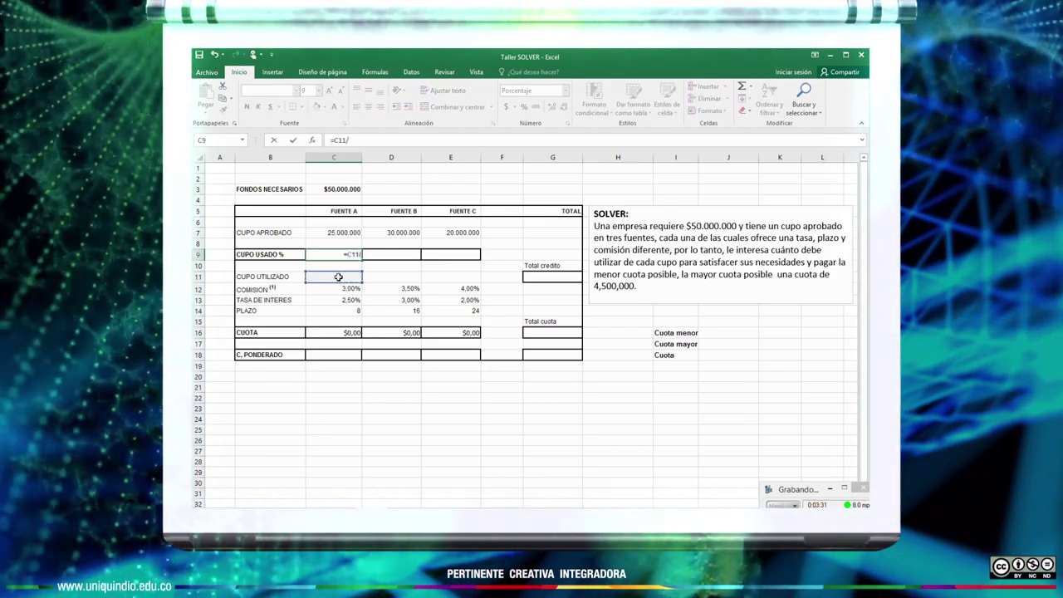
pyautogui.click(331, 235)
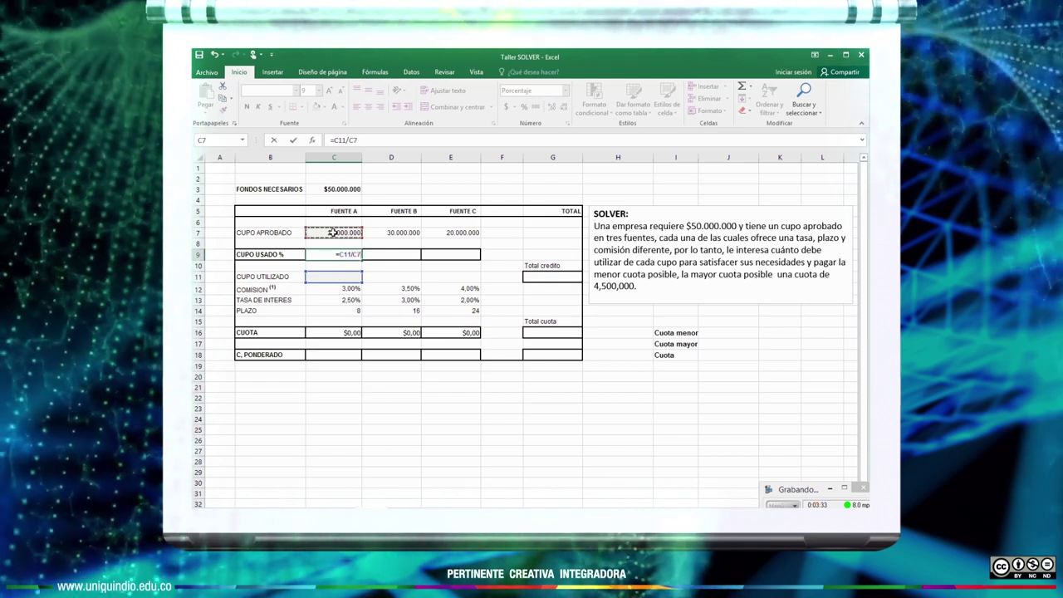
pyautogui.press('Return')
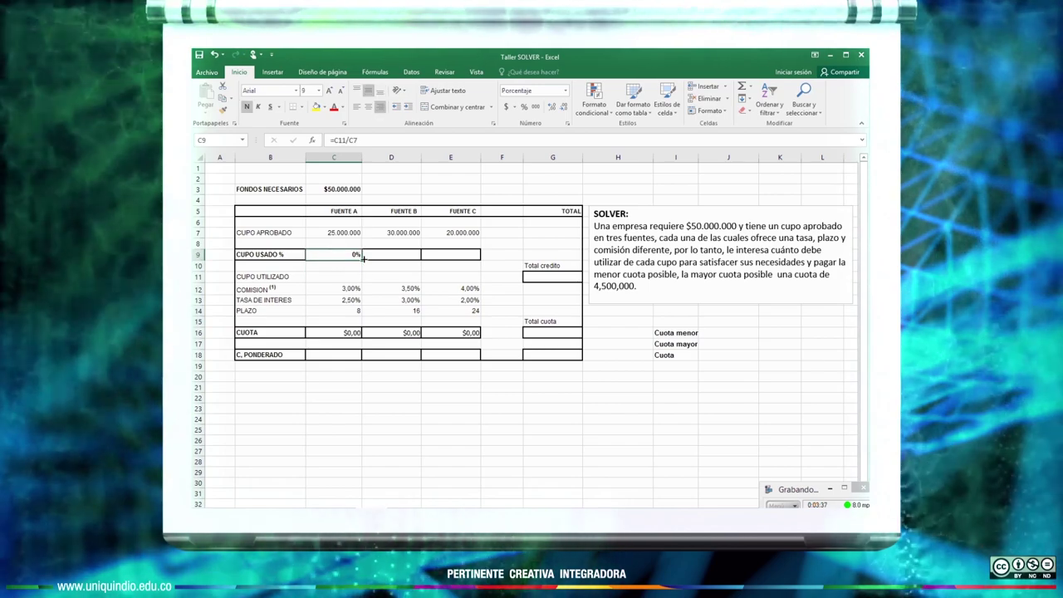
pyautogui.moveTo(362, 259); pyautogui.dragTo(461, 259)
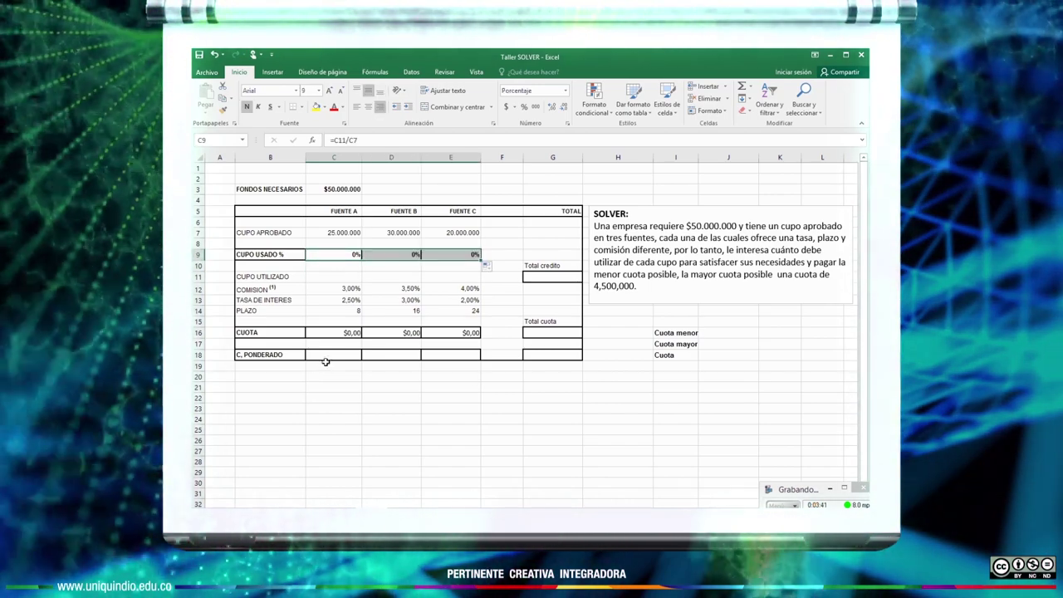
# Step: Enter =C16/$G$16 in C18 for the C. PONDERADO row and fill it across to E18
pyautogui.click(330, 355)
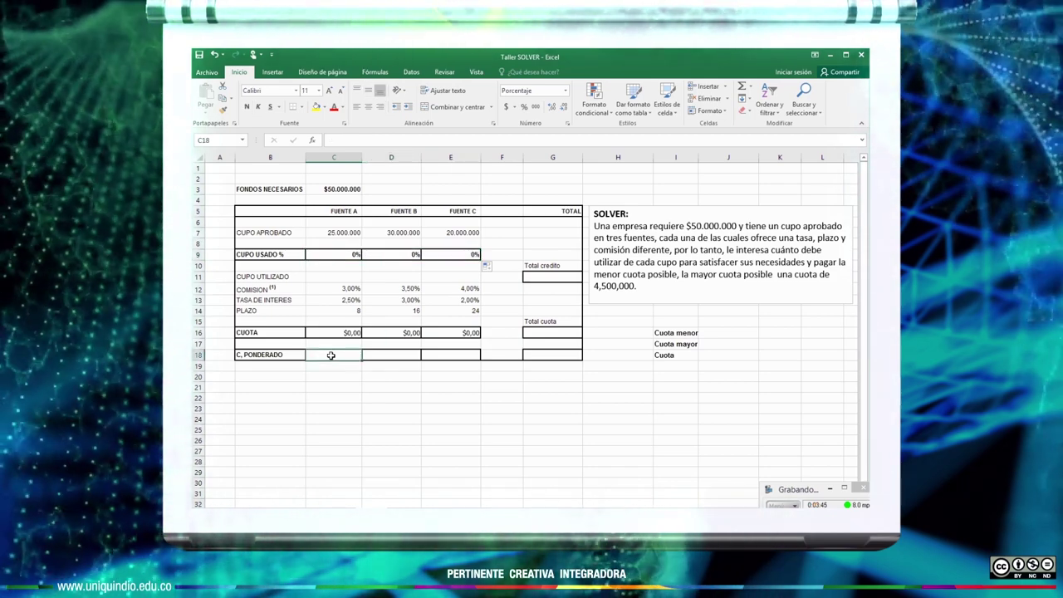
pyautogui.write('=')
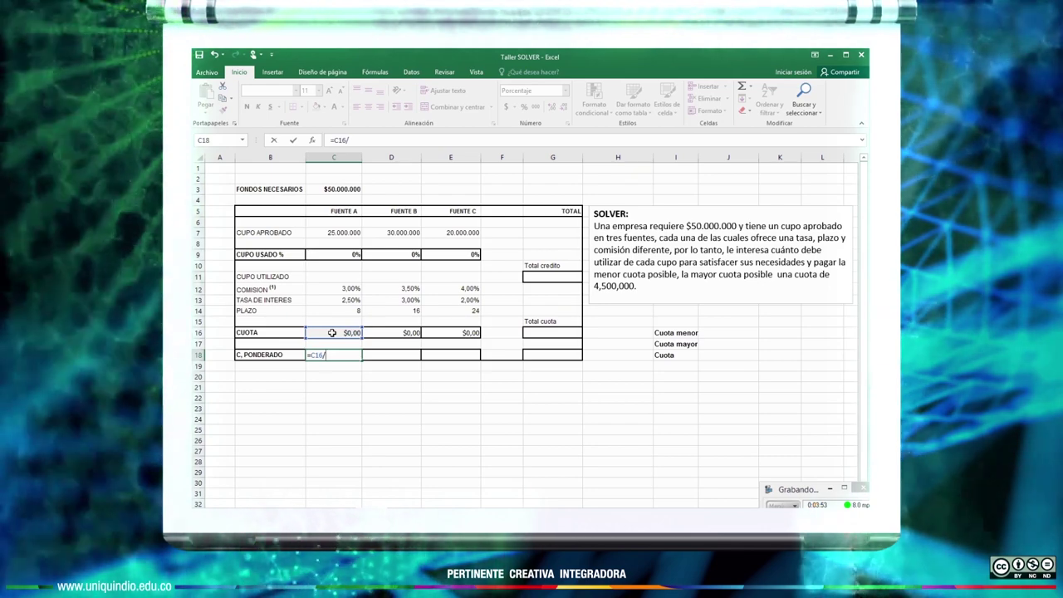
pyautogui.write('/')
pyautogui.click(541, 331)
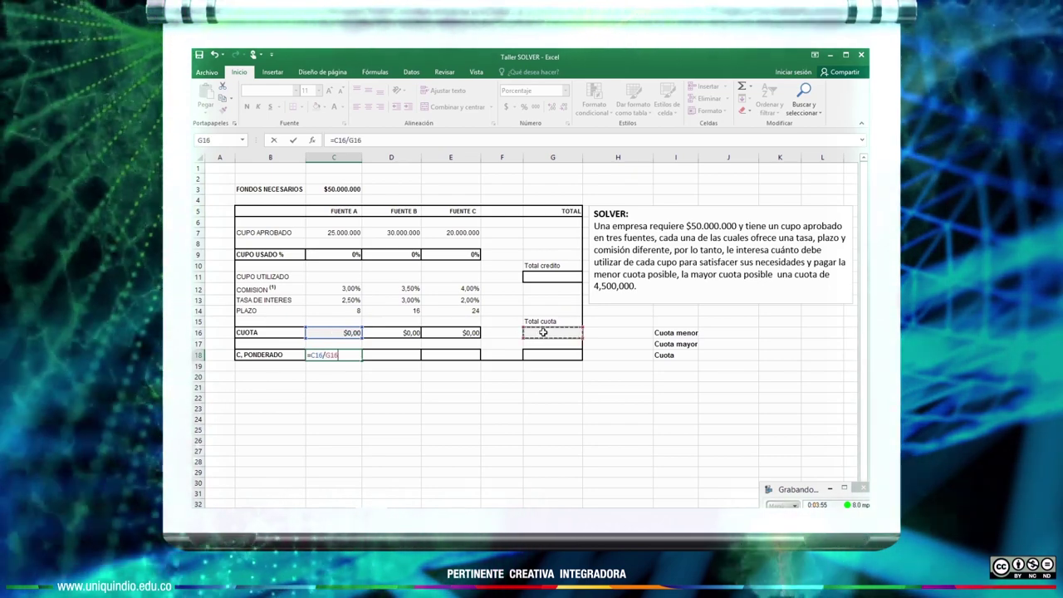
pyautogui.click(353, 140)
pyautogui.doubleClick(355, 139)
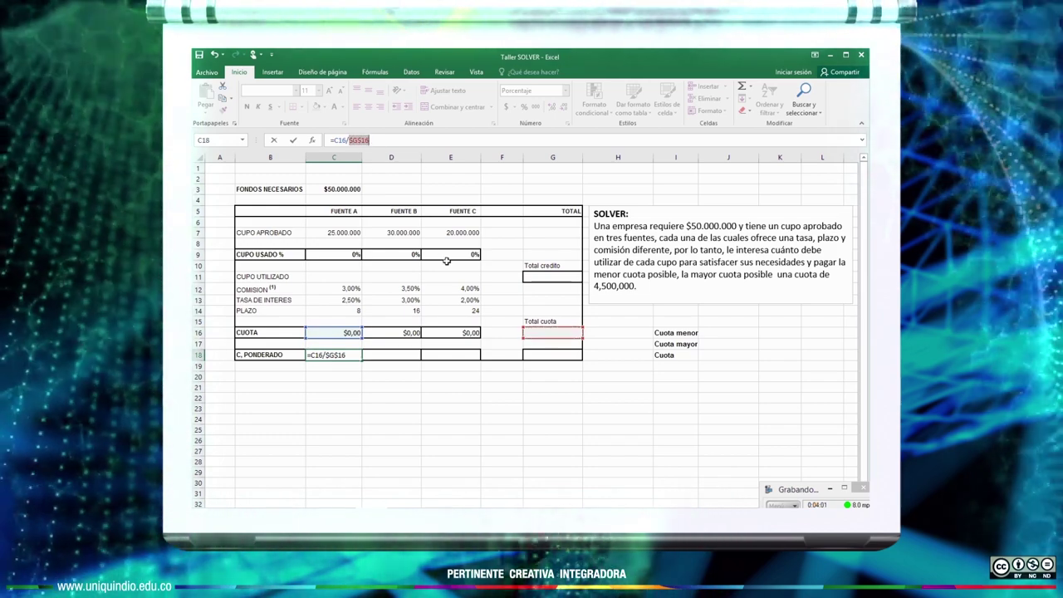
pyautogui.press('Return')
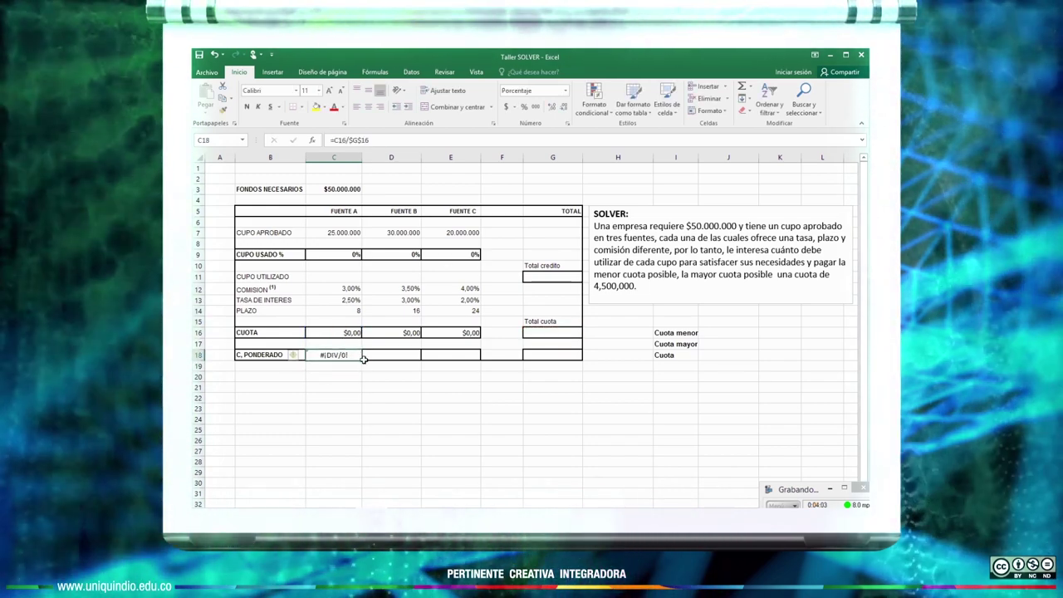
pyautogui.moveTo(361, 360); pyautogui.dragTo(481, 360)
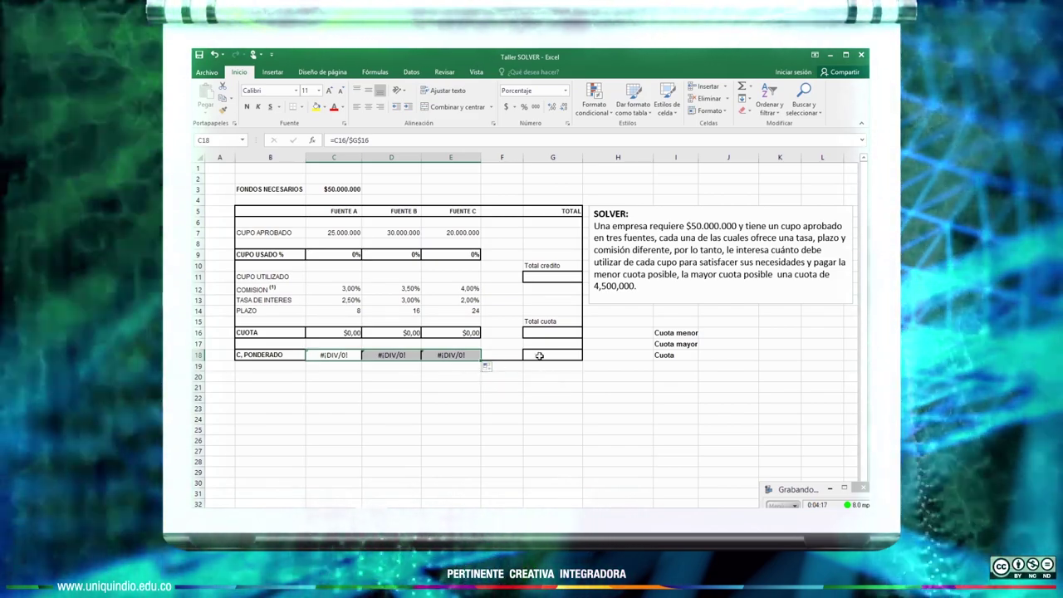
# Step: Enter the total credit in G11 as the SUMA of the used quotas C11:E11
pyautogui.click(552, 278)
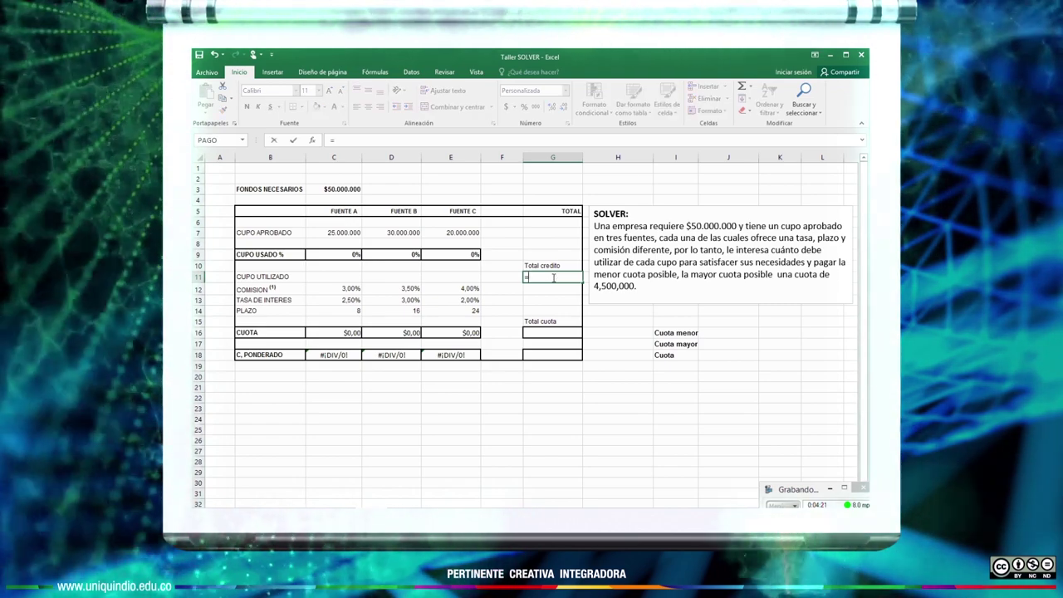
pyautogui.write('=suma')
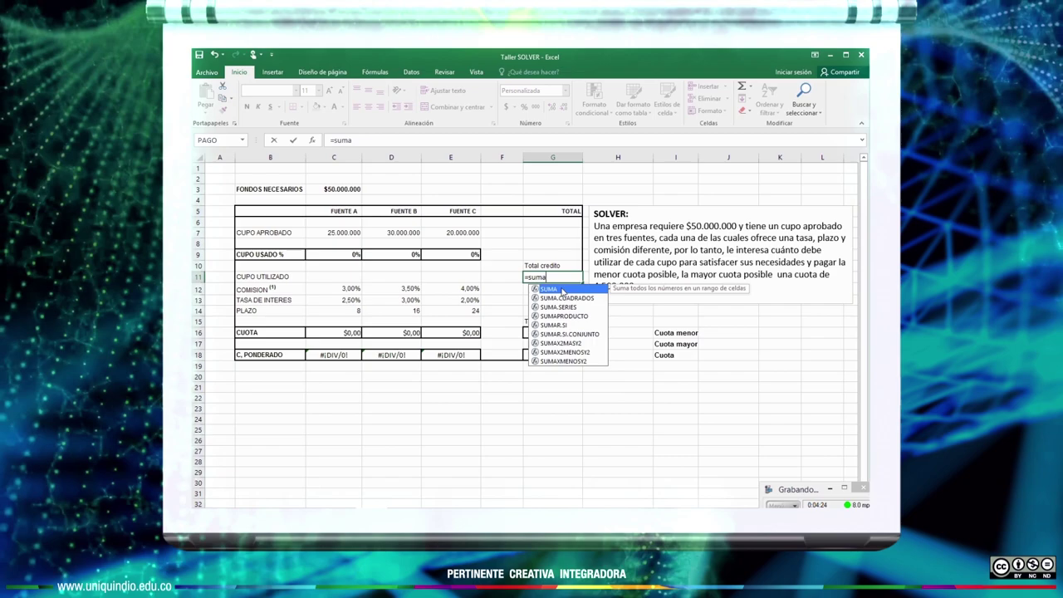
pyautogui.press('Tab')
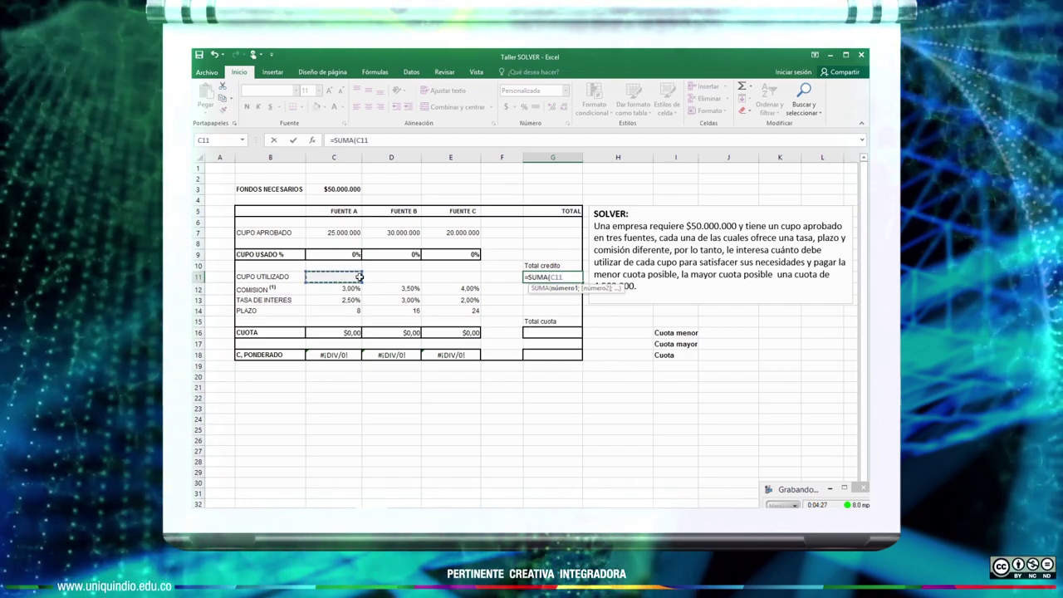
pyautogui.moveTo(360, 276); pyautogui.dragTo(435, 276)
pyautogui.press('Return')
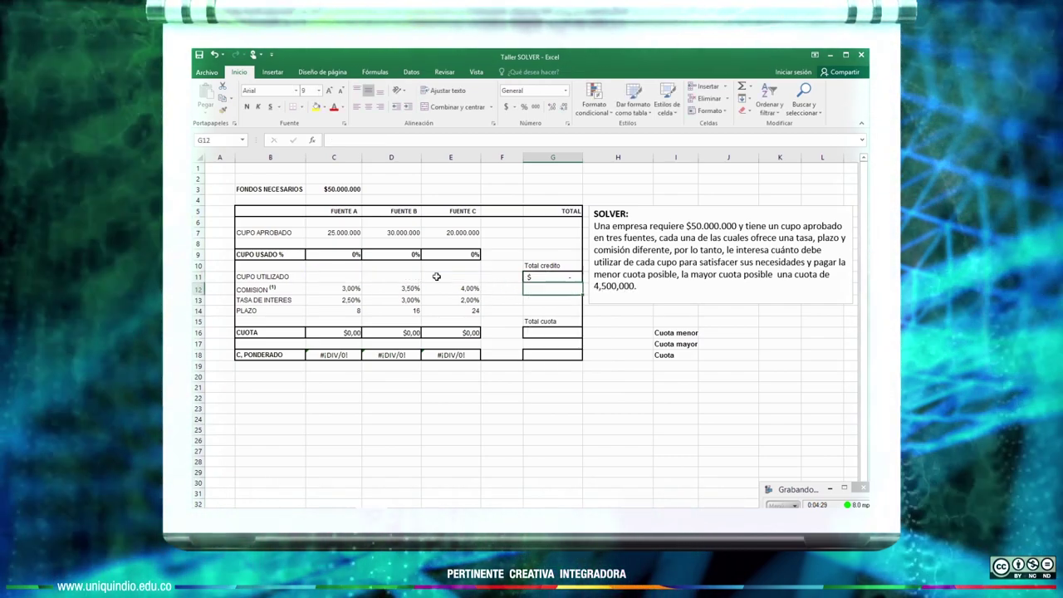
# Step: Enter the total instalment in G16 as the SUMA of the CUOTA cells C16:E16
pyautogui.doubleClick(543, 331)
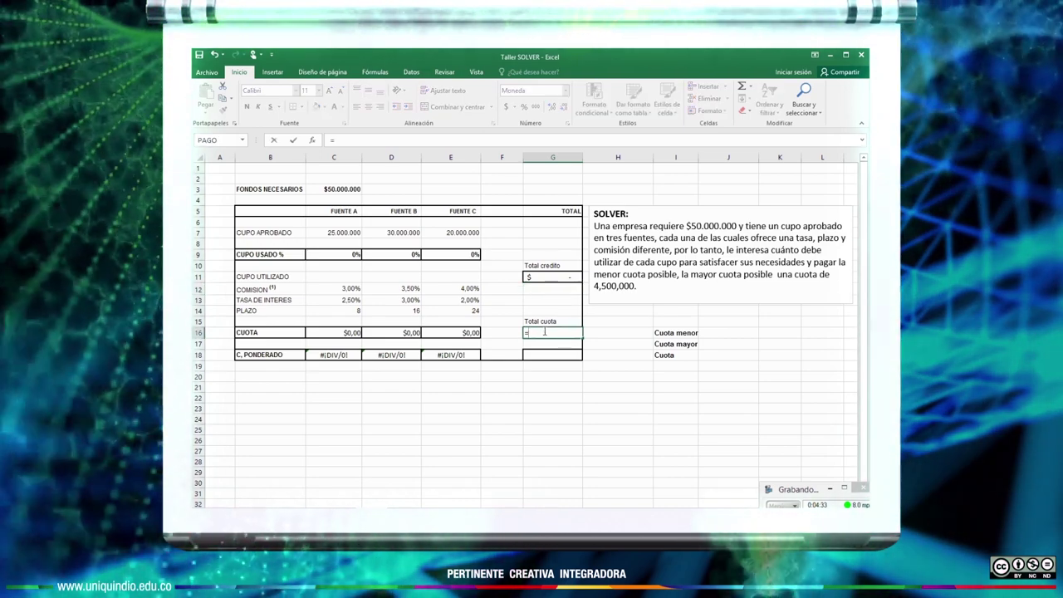
pyautogui.write('=suma')
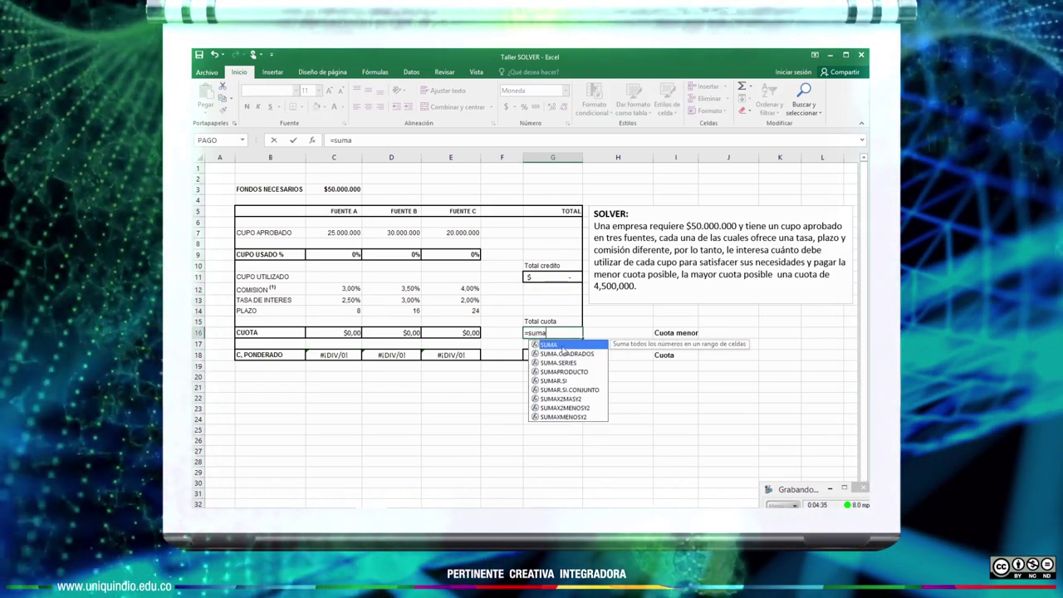
pyautogui.doubleClick(560, 345)
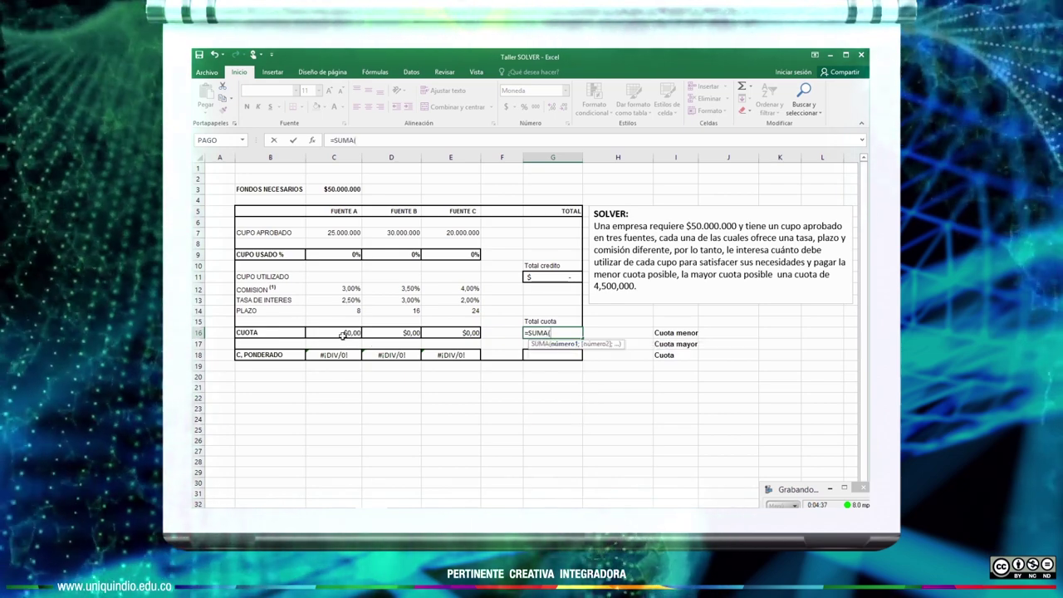
pyautogui.moveTo(345, 333); pyautogui.dragTo(441, 333)
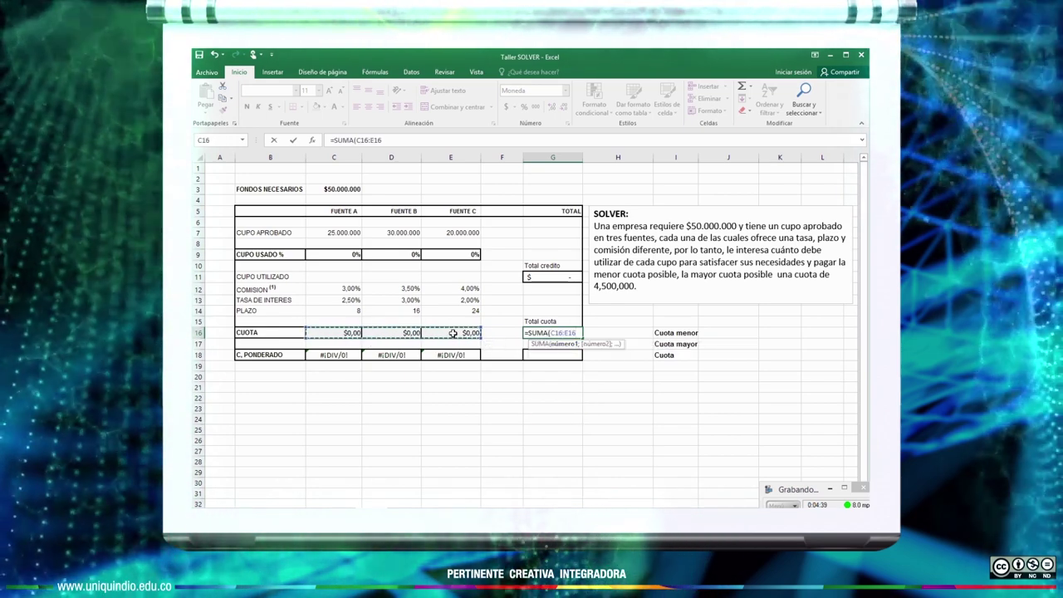
pyautogui.press('Return')
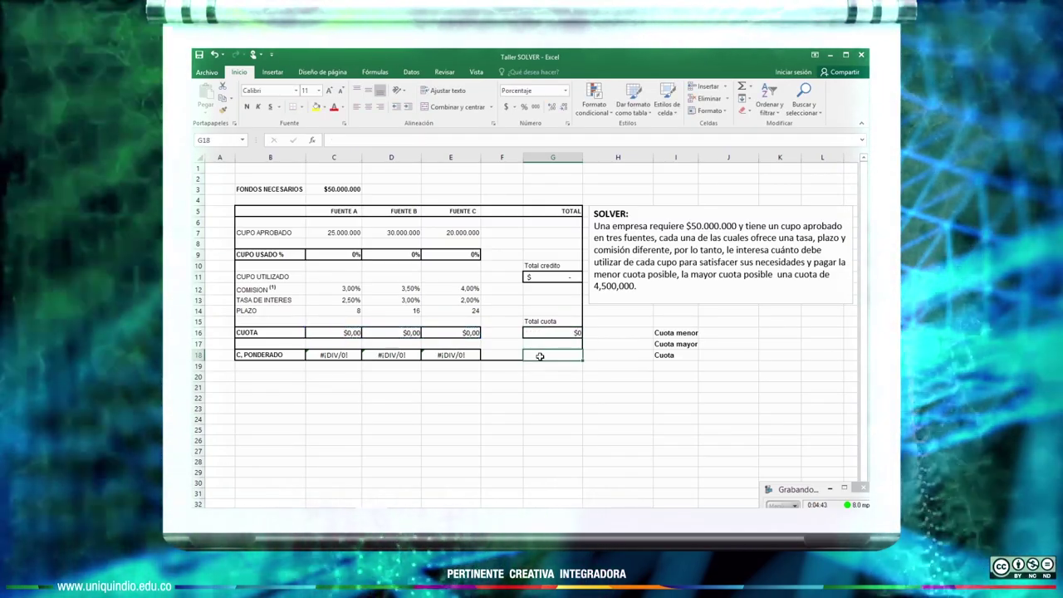
# Step: Enter the weighted total in G18 as the SUMA of the C. PONDERADO cells C18:E18
pyautogui.write('=')
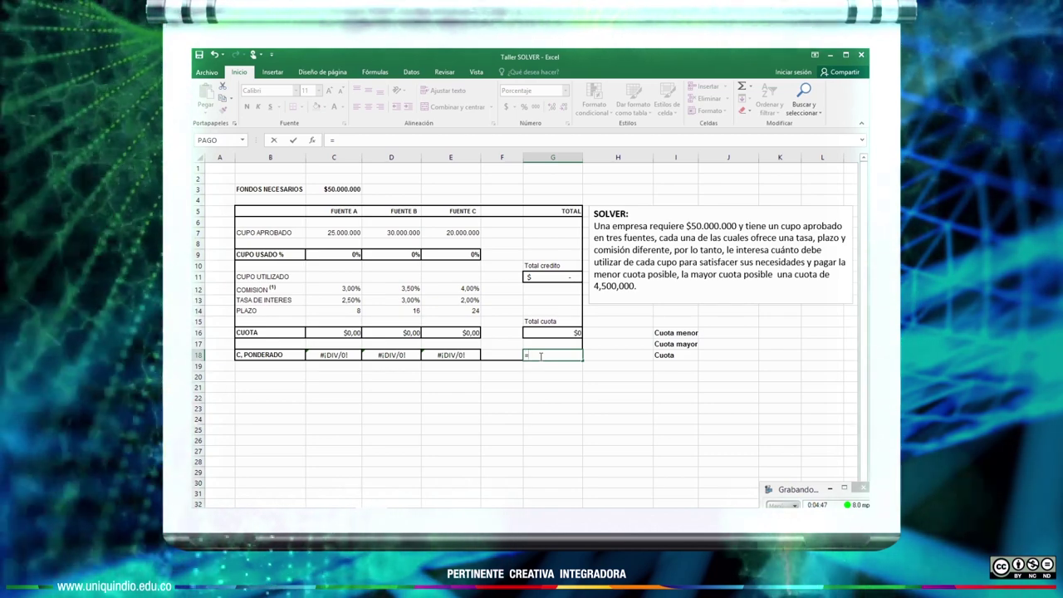
pyautogui.write('suma')
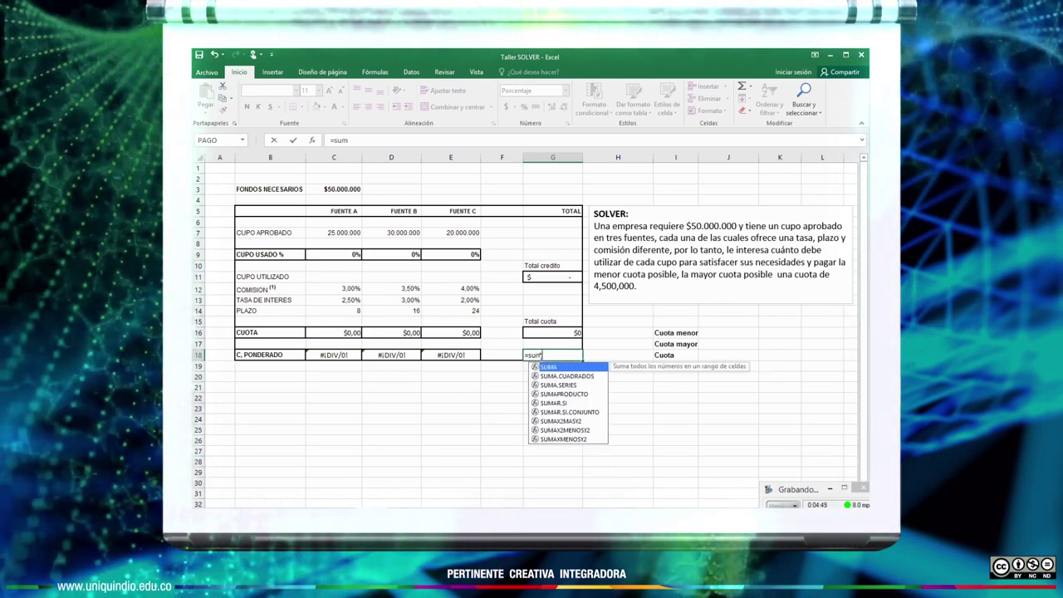
pyautogui.doubleClick(552, 367)
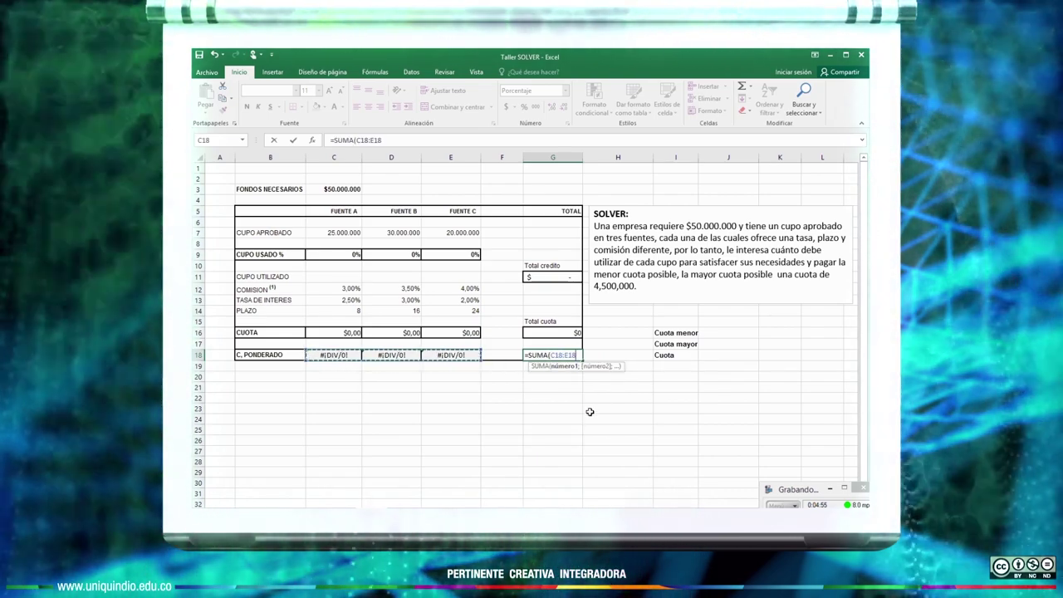
pyautogui.press('Return')
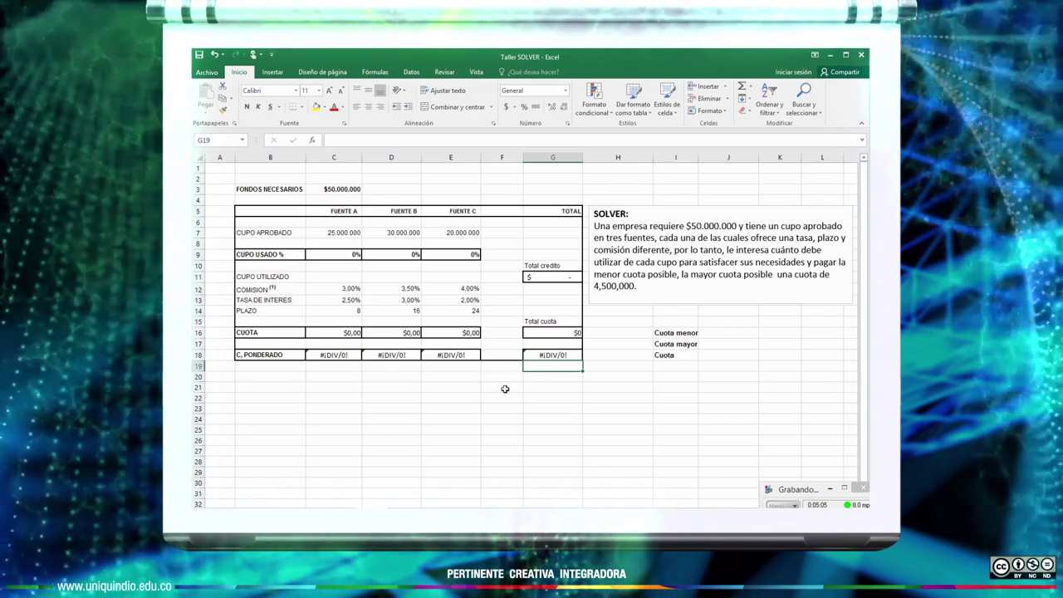
# Step: Open Solver and set its objective to the total instalment cell $G$16, using the Mín option
pyautogui.click(653, 399)
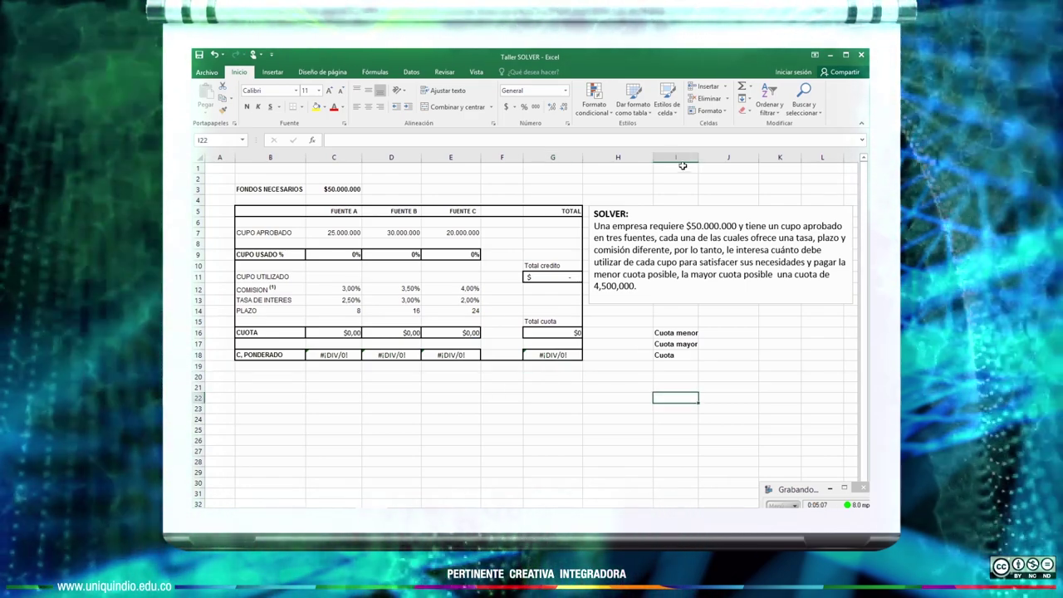
pyautogui.click(413, 73)
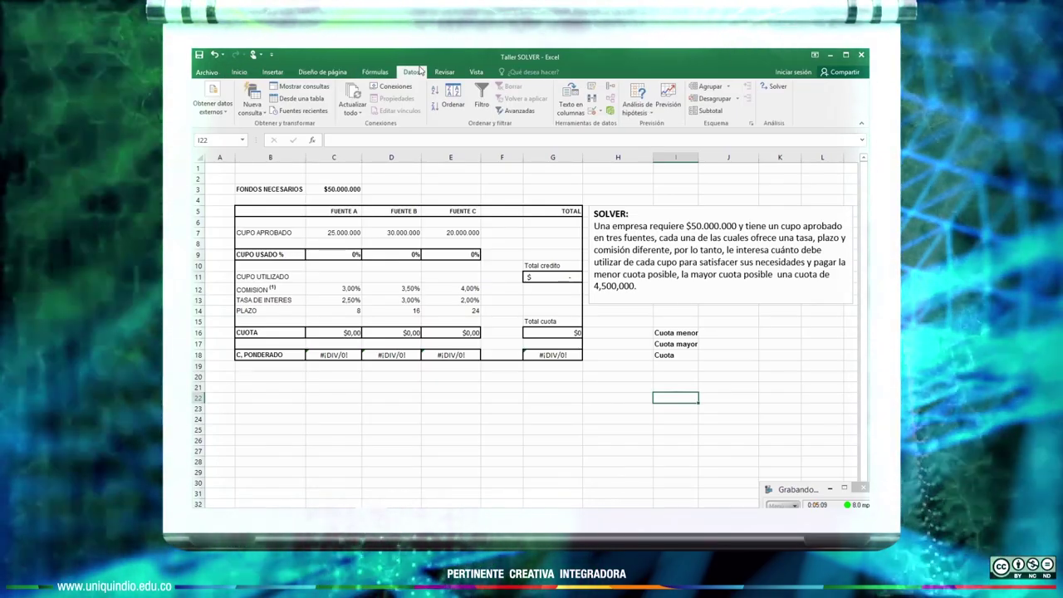
pyautogui.click(777, 87)
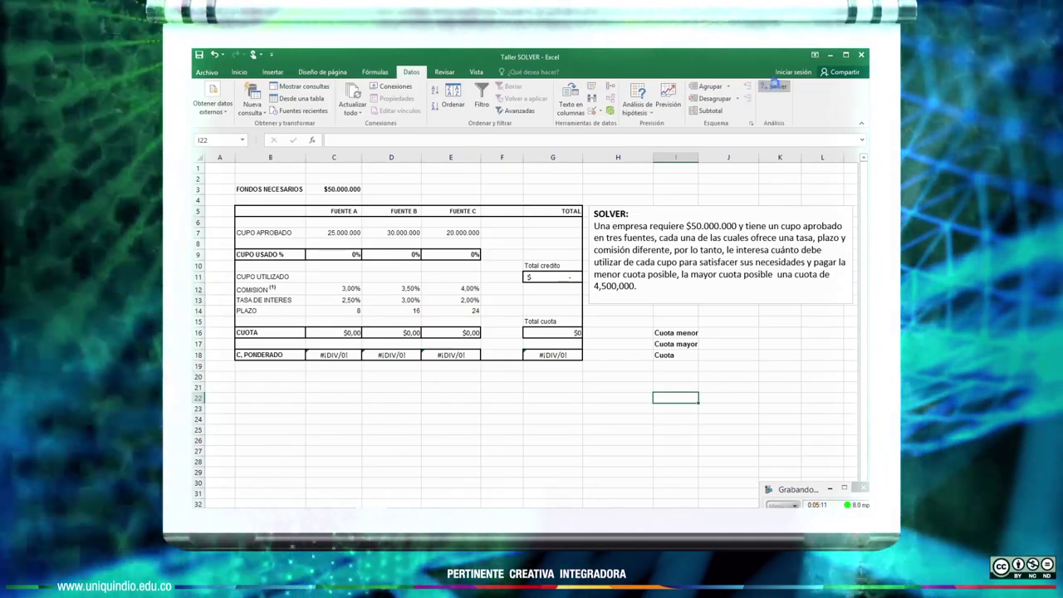
pyautogui.moveTo(644, 155); pyautogui.dragTo(672, 149)
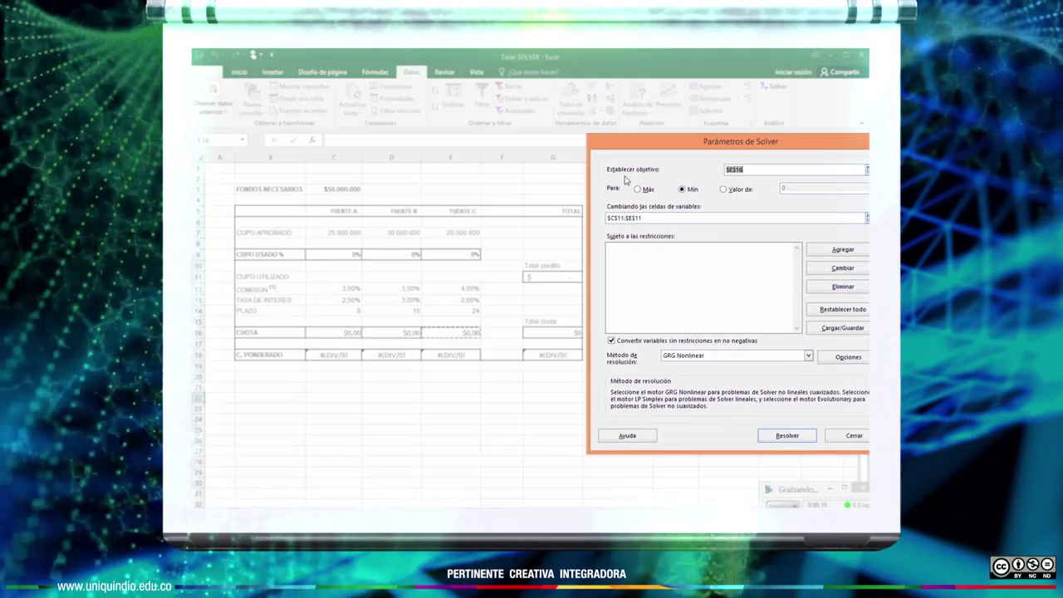
pyautogui.click(747, 170)
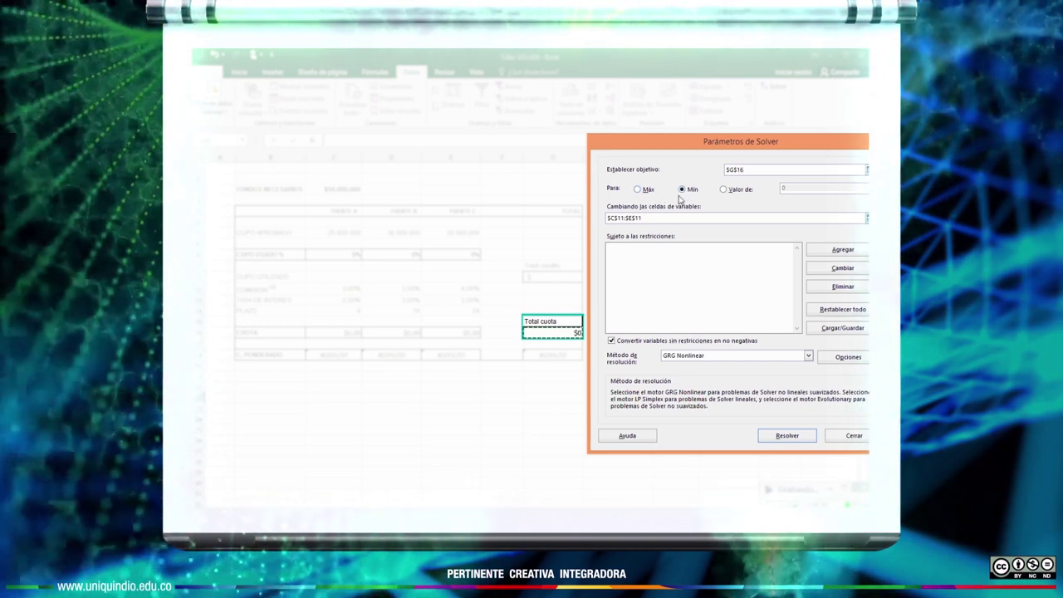
# Step: Set the Solver variable cells to the CUPO UTILIZADO range $C$11:$E$11
pyautogui.click(639, 217)
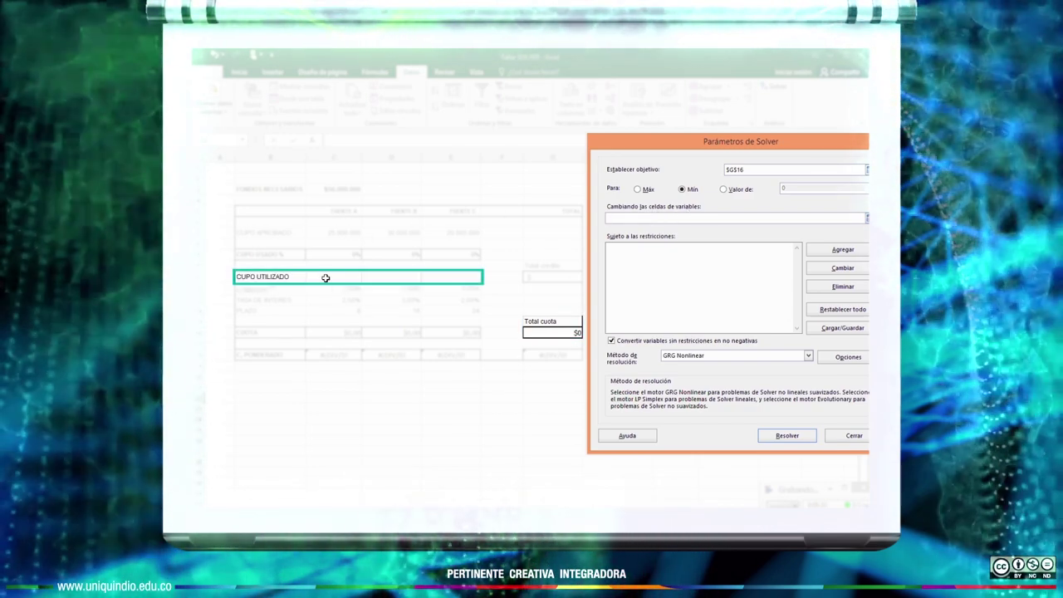
pyautogui.moveTo(328, 278); pyautogui.dragTo(341, 278)
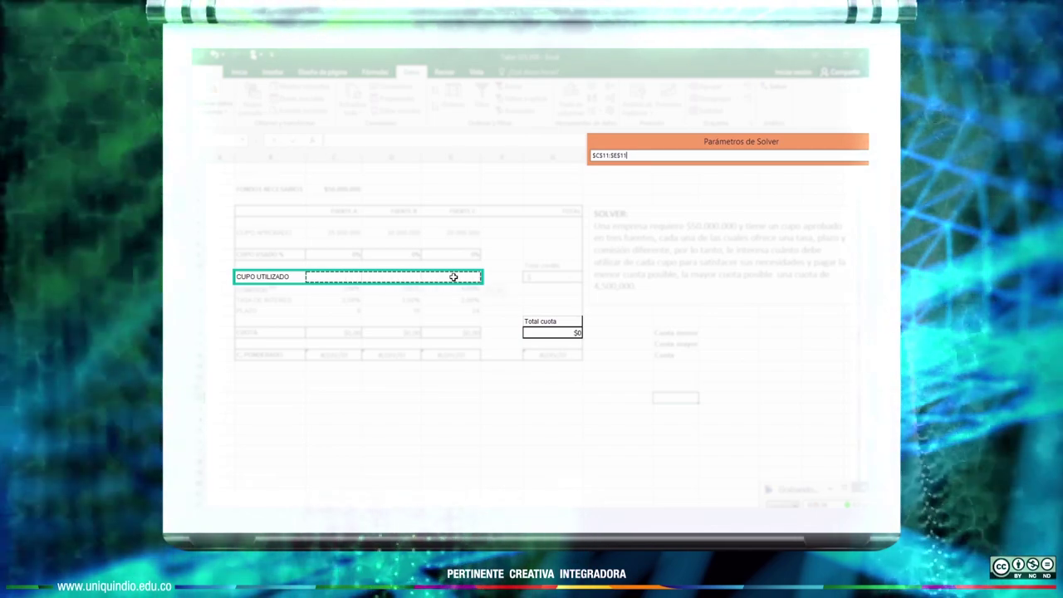
pyautogui.moveTo(453, 277); pyautogui.dragTo(454, 277)
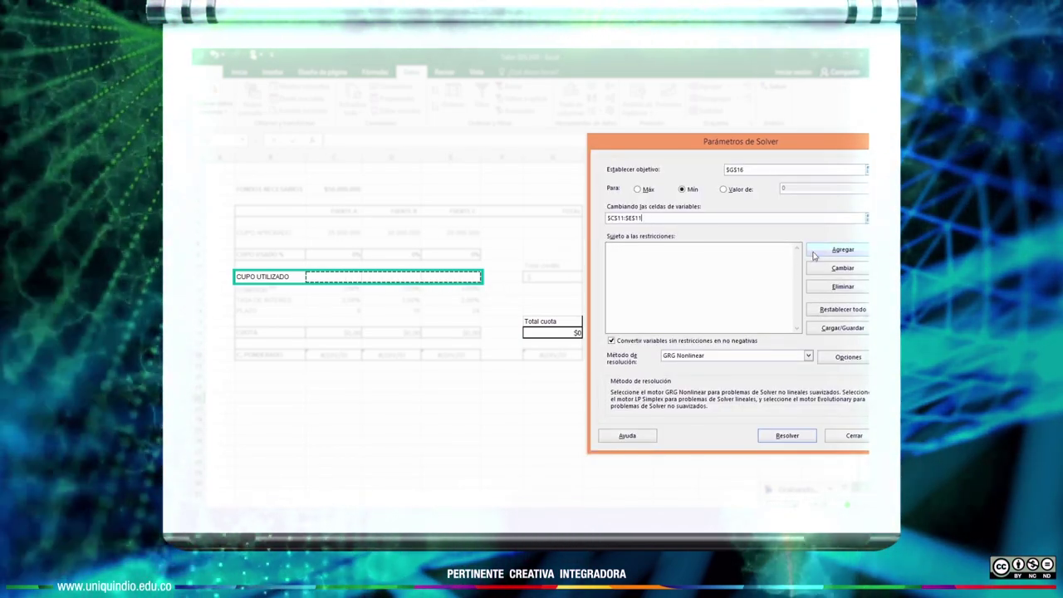
# Step: Add a Solver constraint requiring the CUPO USADO % cells $C$9:$E$9 to be >= 0
pyautogui.click(837, 250)
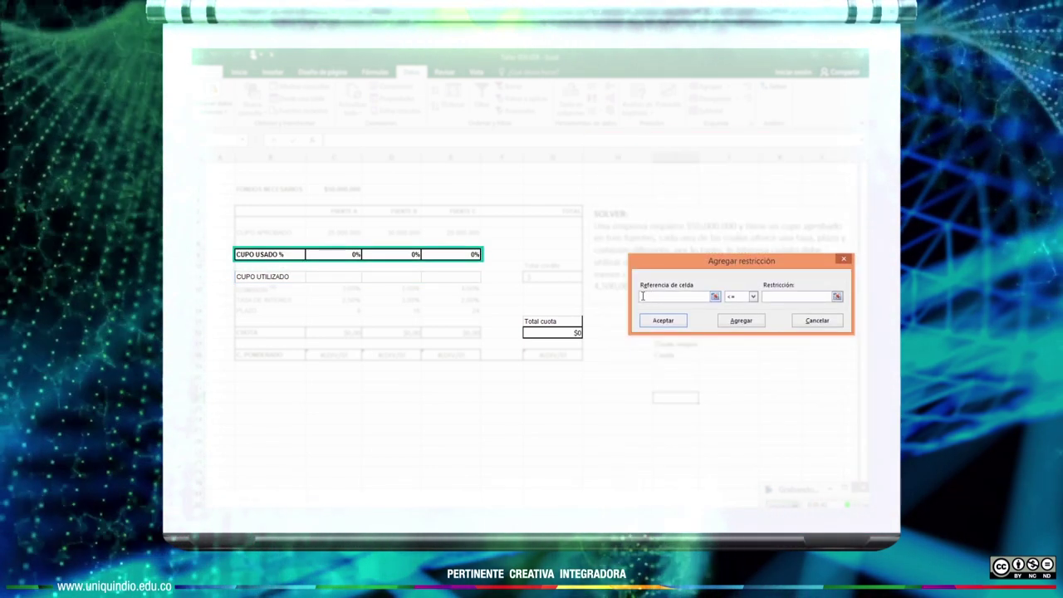
pyautogui.moveTo(329, 255); pyautogui.dragTo(392, 257)
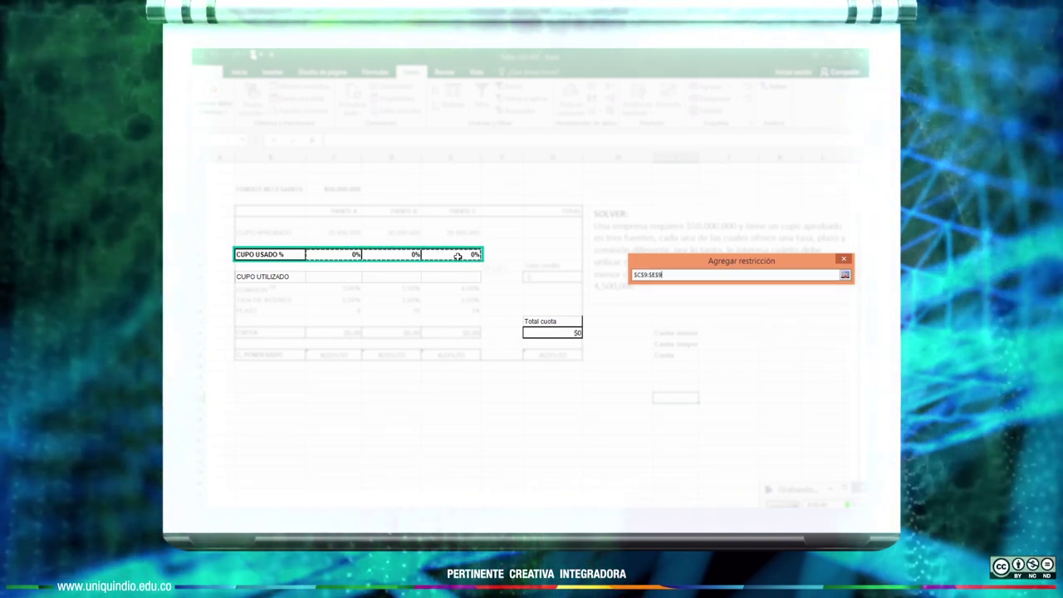
pyautogui.moveTo(457, 257); pyautogui.dragTo(453, 251)
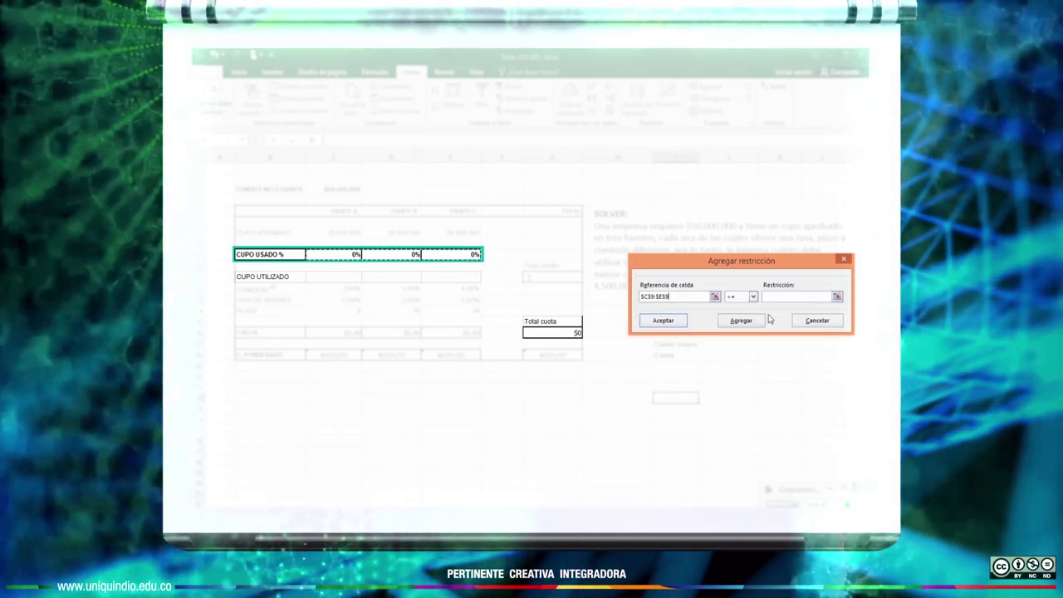
pyautogui.click(752, 297)
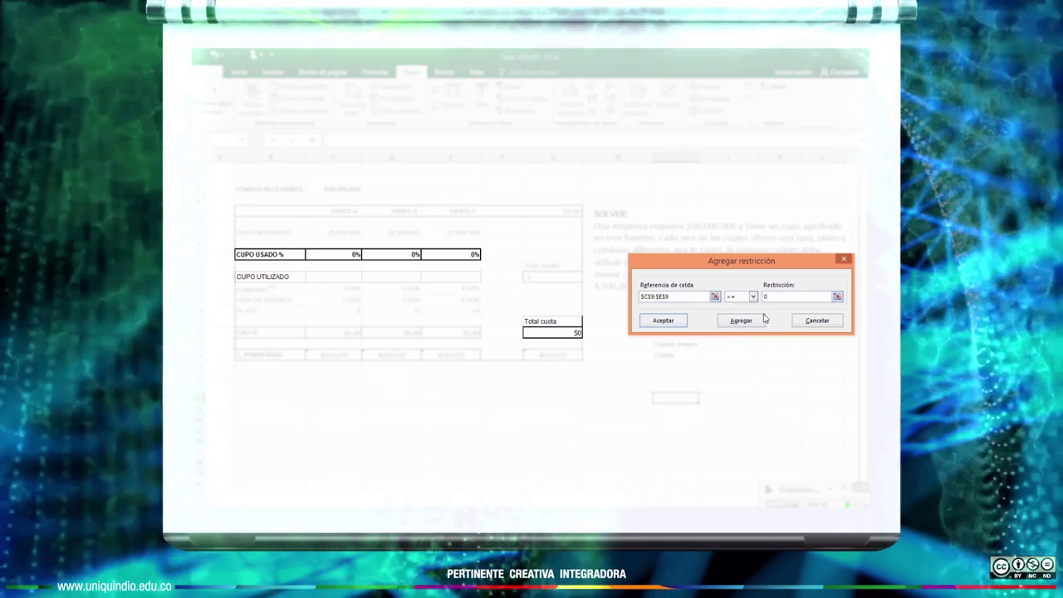
pyautogui.click(741, 320)
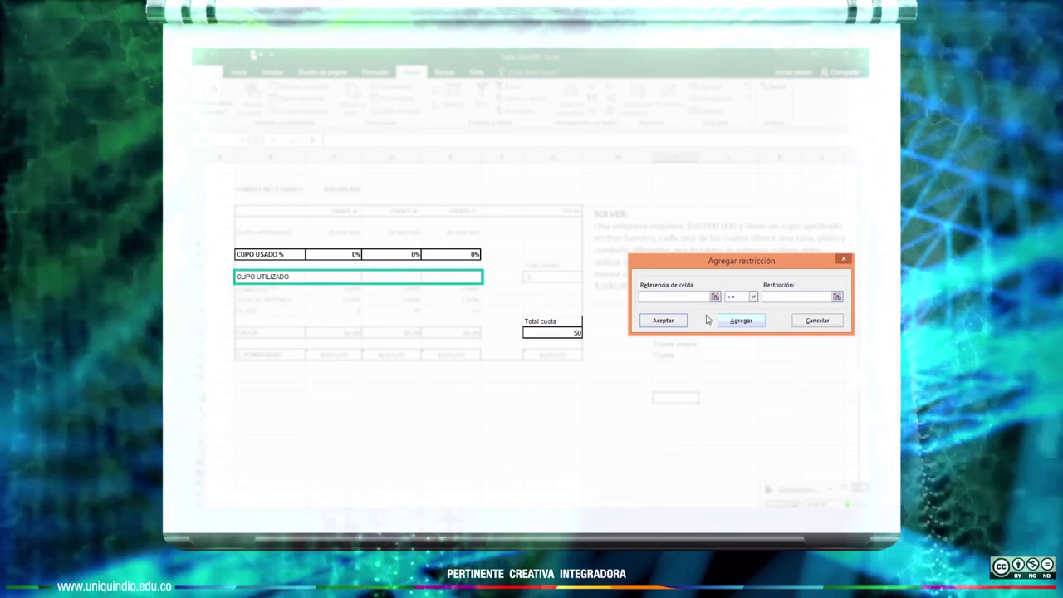
# Step: Add a Solver constraint requiring the CUPO UTILIZADO cells $C$11:$E$11 to be <= the CUPO APROBADO cells $C$7:$E$7
pyautogui.moveTo(339, 277); pyautogui.dragTo(440, 276)
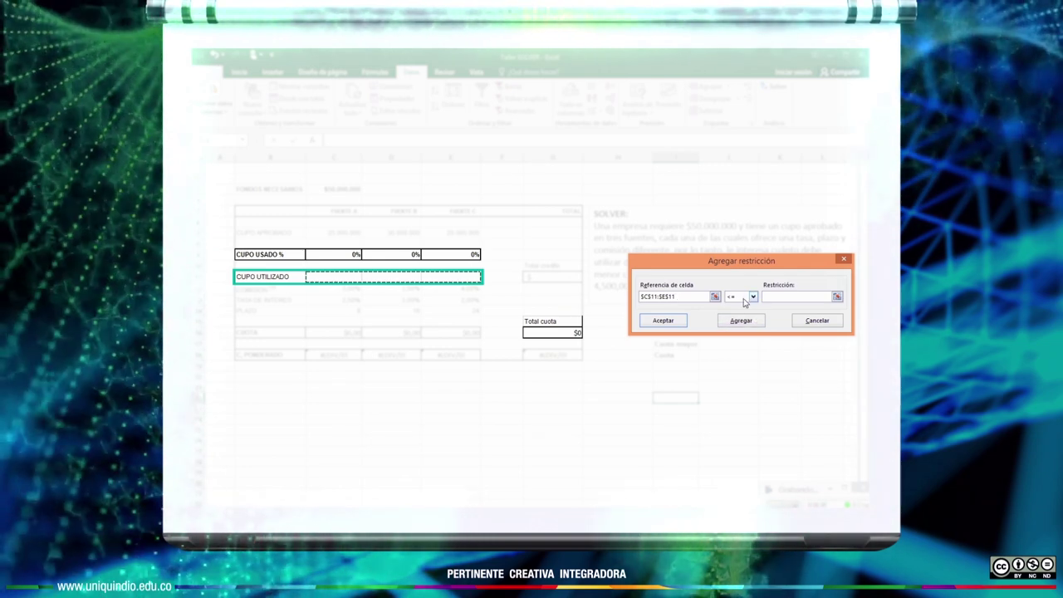
pyautogui.click(751, 297)
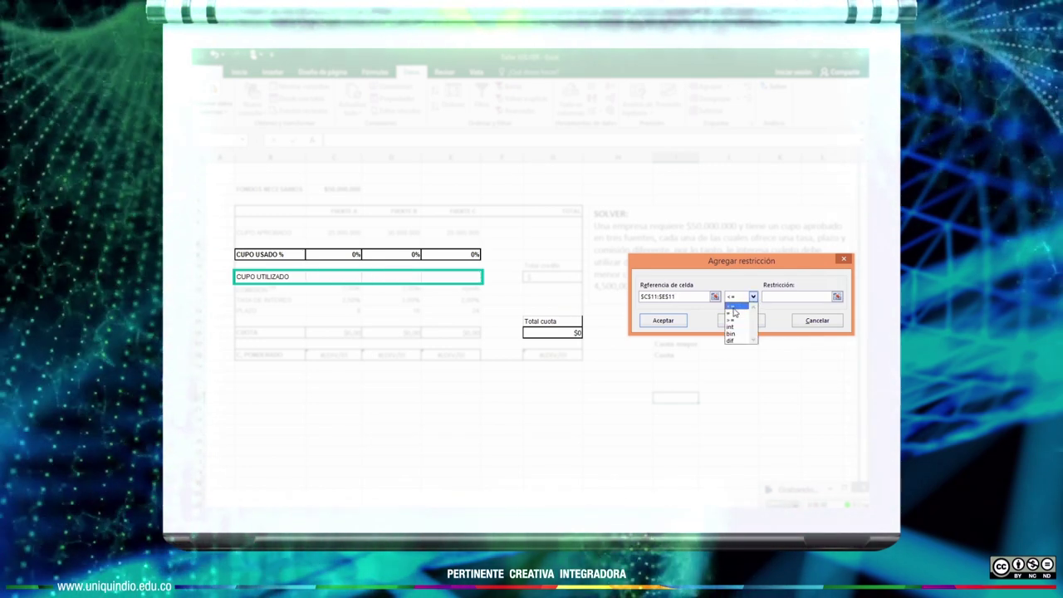
pyautogui.click(734, 313)
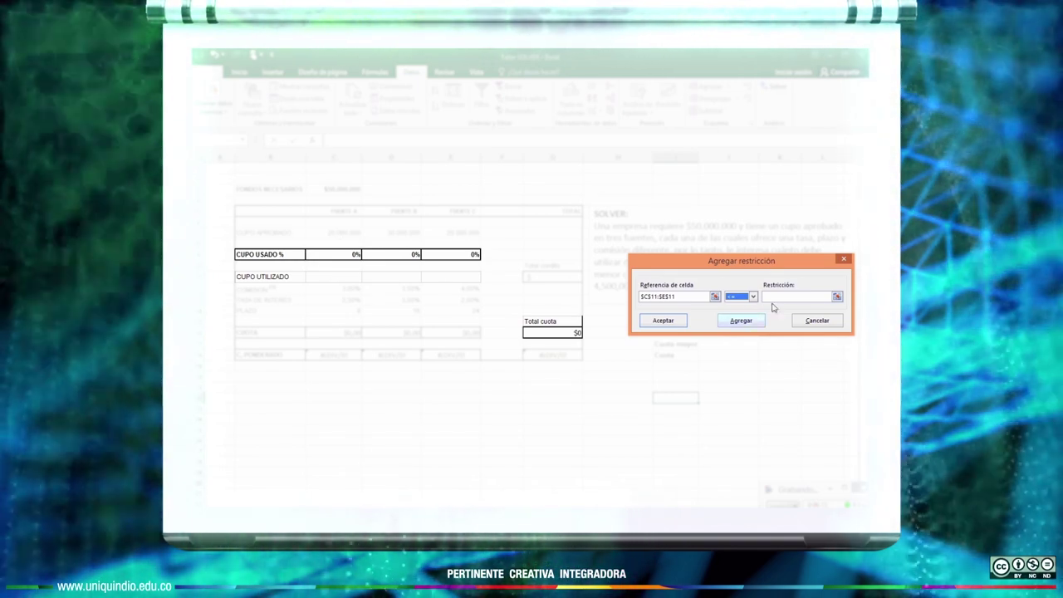
pyautogui.moveTo(325, 232); pyautogui.dragTo(437, 231)
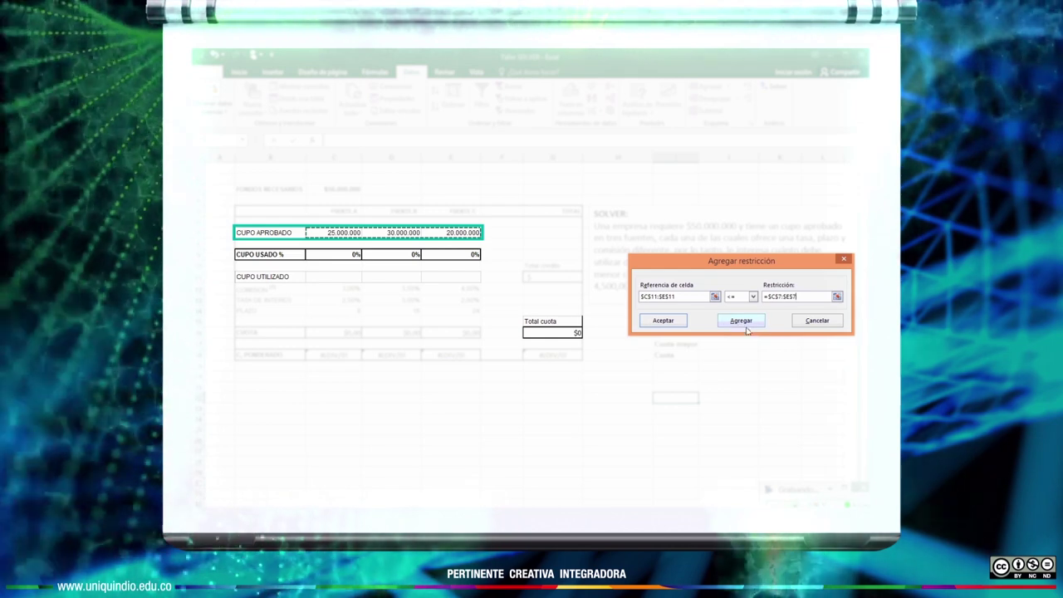
pyautogui.click(739, 322)
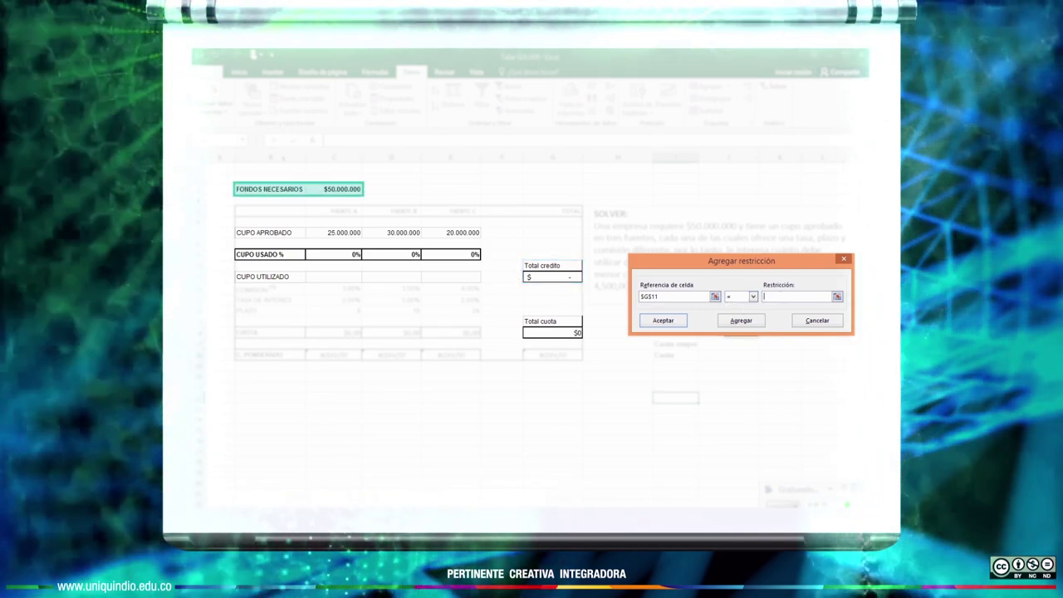
# Step: Add the constraint that total credit $G$11 = FONDOS NECESARIOS $C$3, and set the solving method to Simplex LP
pyautogui.click(335, 190)
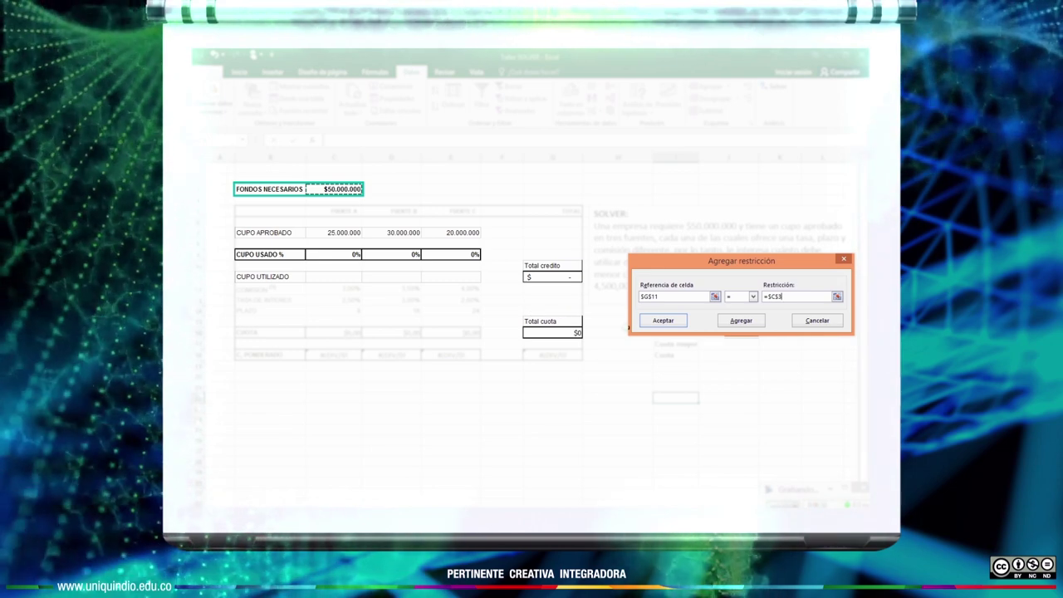
pyautogui.click(664, 321)
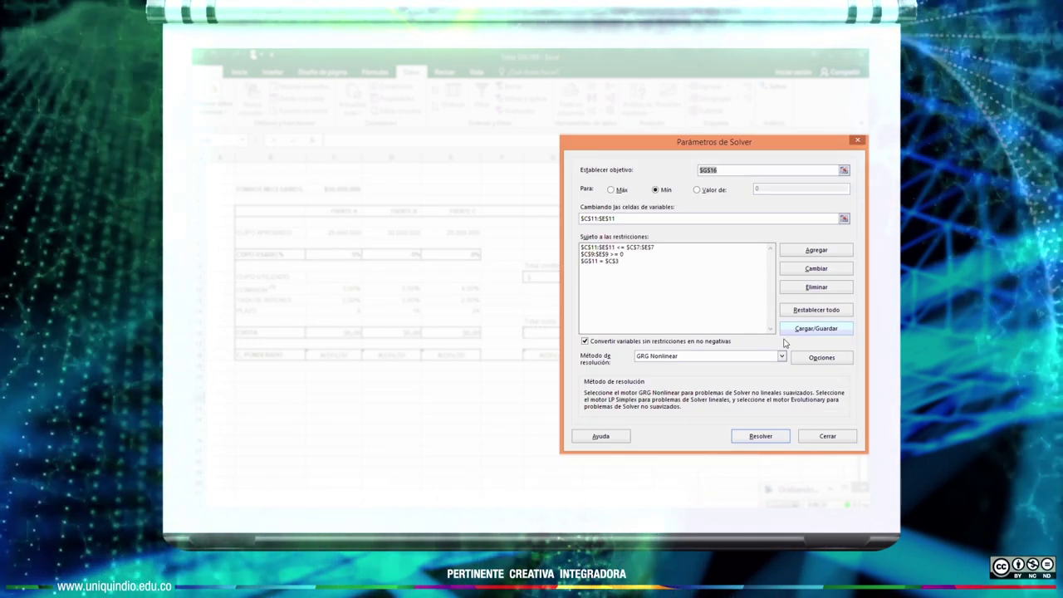
pyautogui.click(782, 357)
pyautogui.click(665, 371)
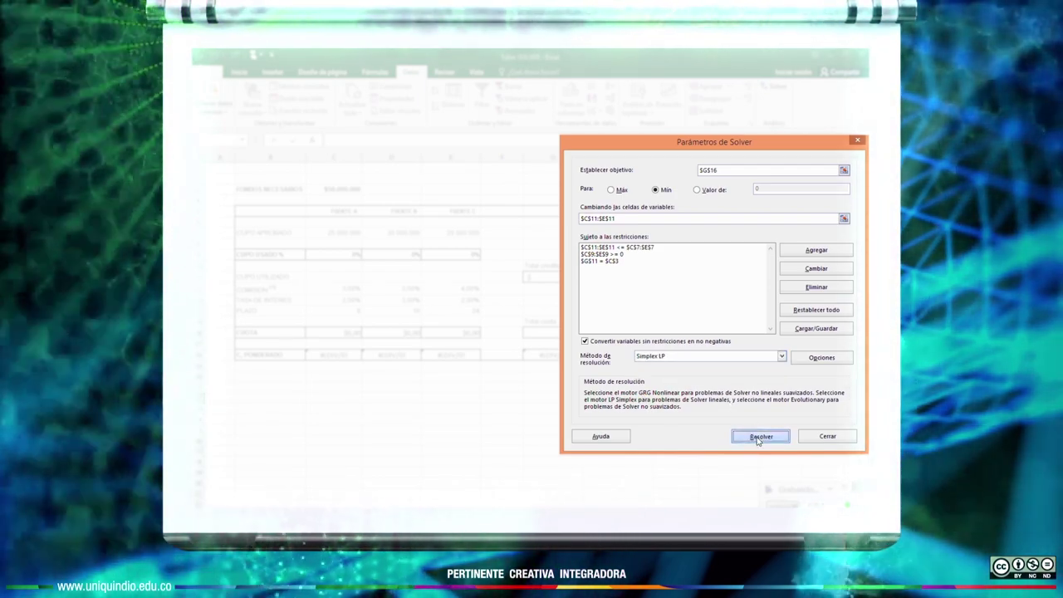
# Step: Solve the model for the minimum total instalment and keep the Solver solution
pyautogui.click(759, 437)
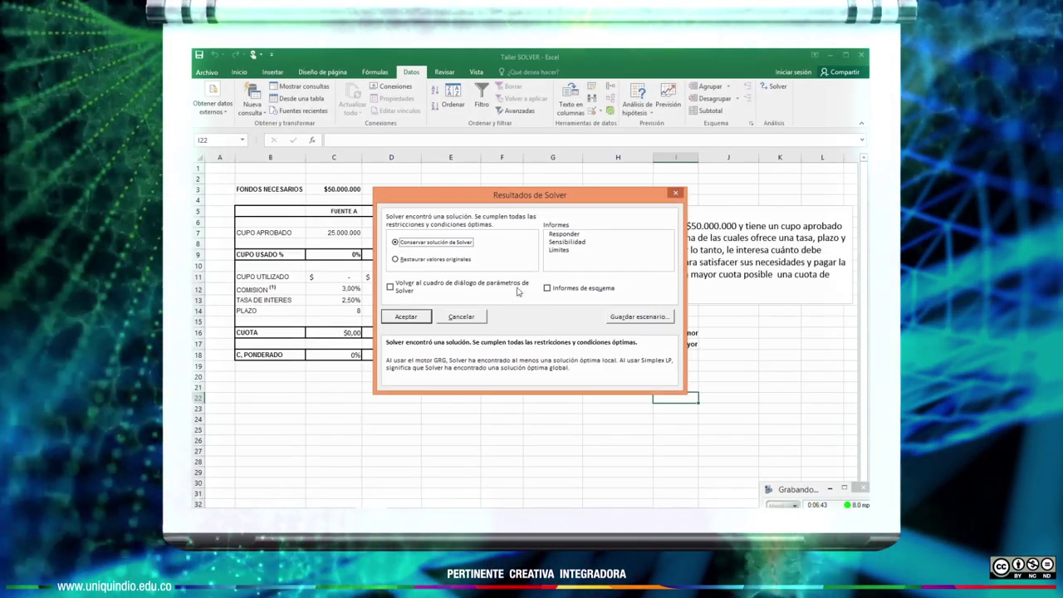
pyautogui.moveTo(441, 201); pyautogui.dragTo(651, 265)
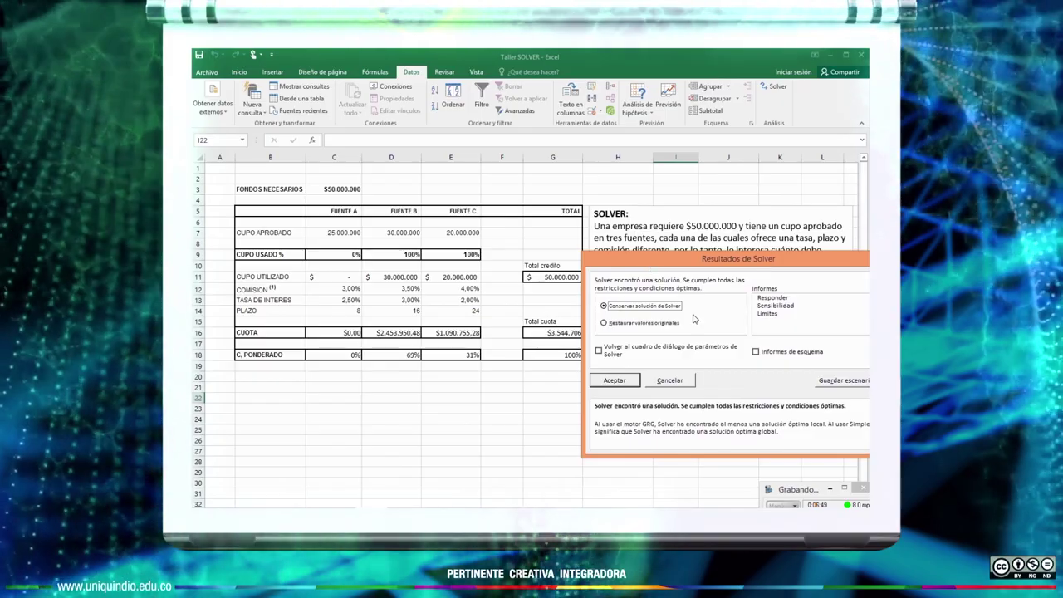
pyautogui.click(614, 381)
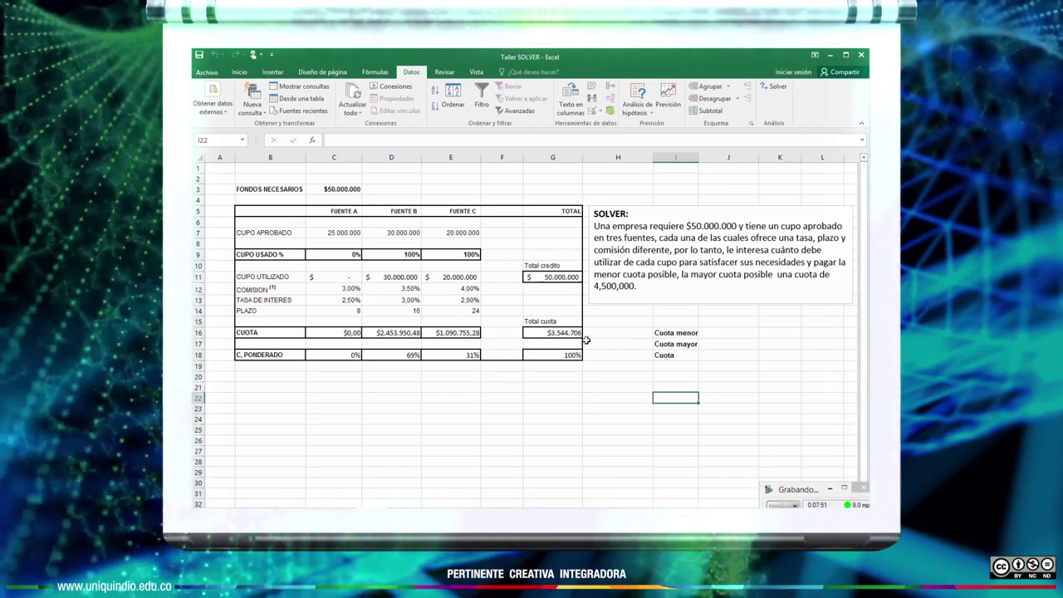
# Step: Enter 3544706 in J16 as the Cuota menor value
pyautogui.click(719, 336)
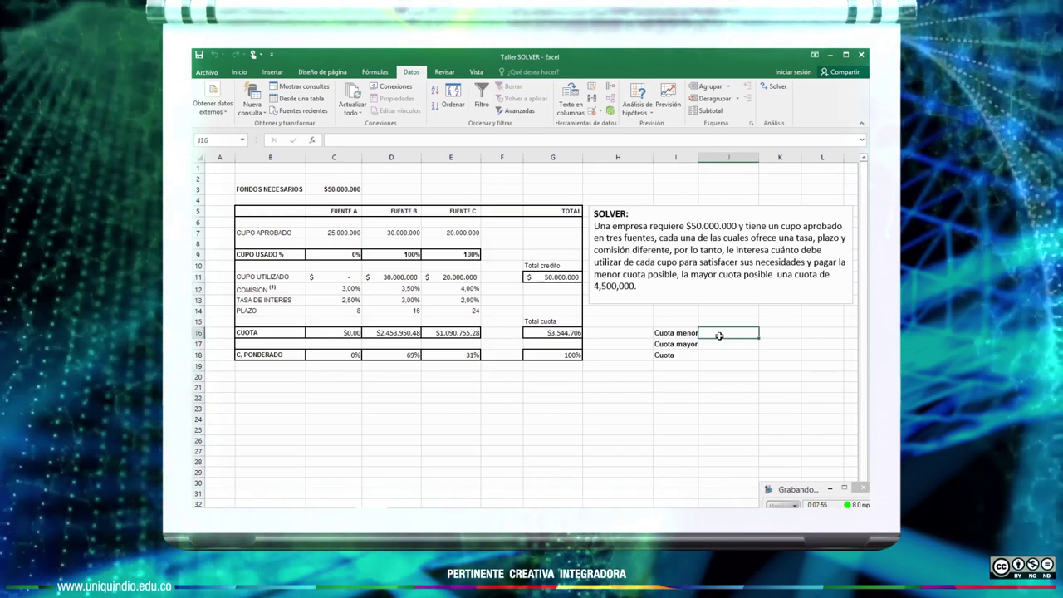
pyautogui.write('35')
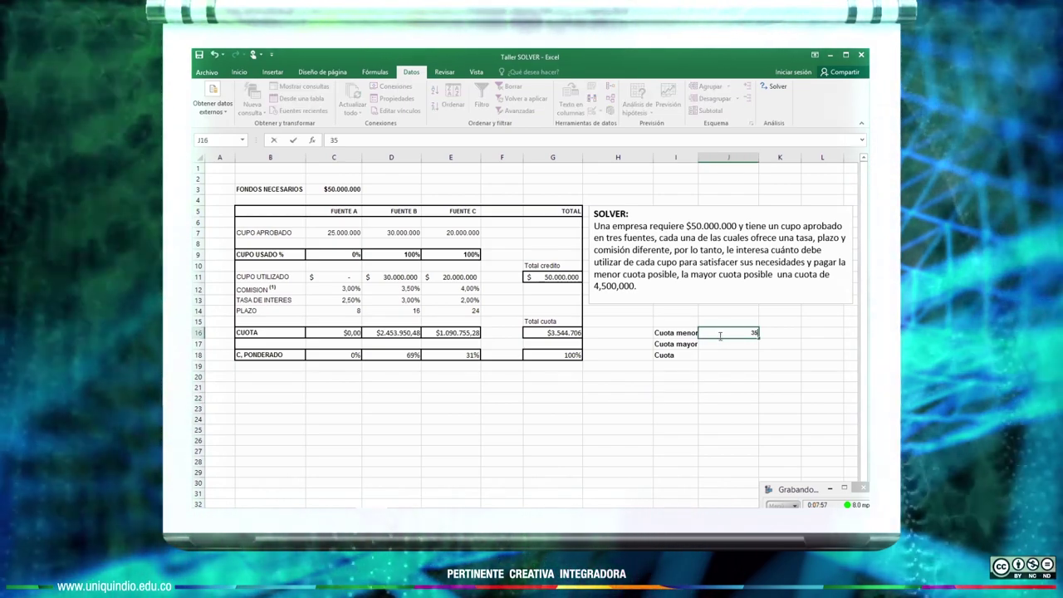
pyautogui.write('447')
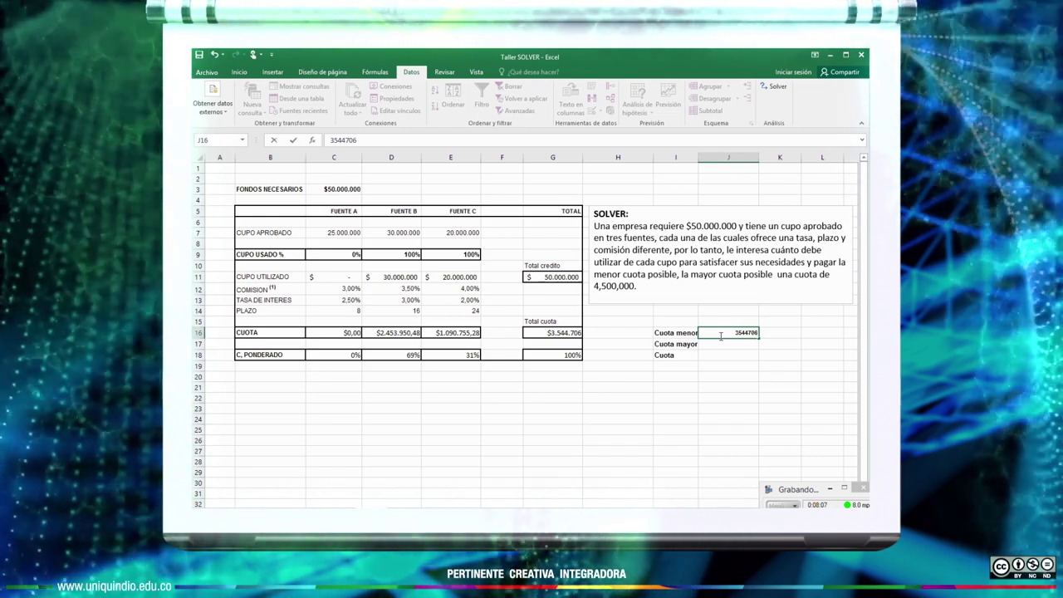
pyautogui.write('06')
pyautogui.click(779, 387)
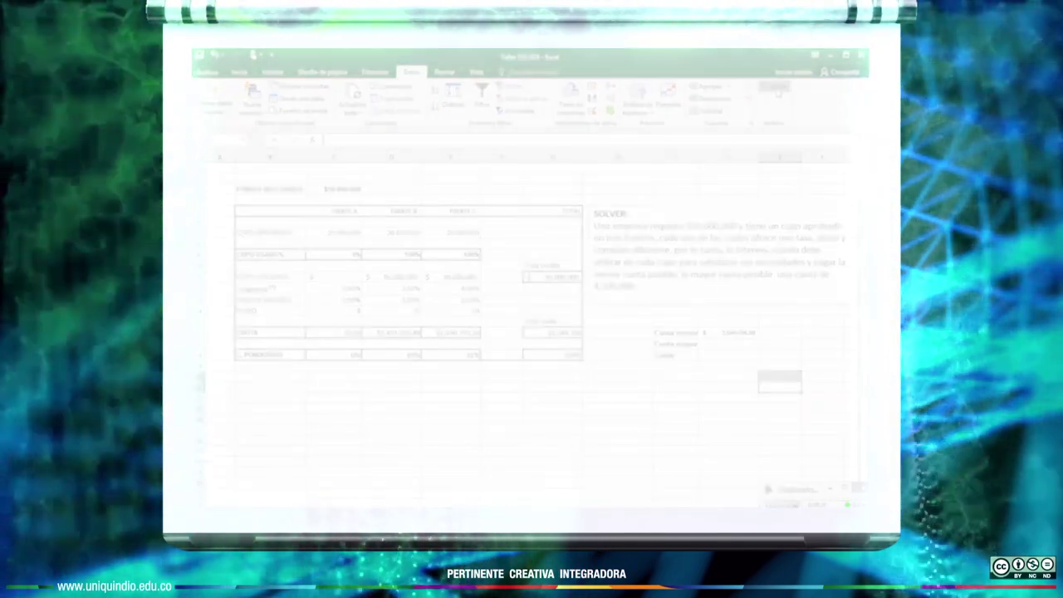
# Step: Reopen Solver, change the objective to Máx, solve the model and keep the Solver solution
pyautogui.click(777, 87)
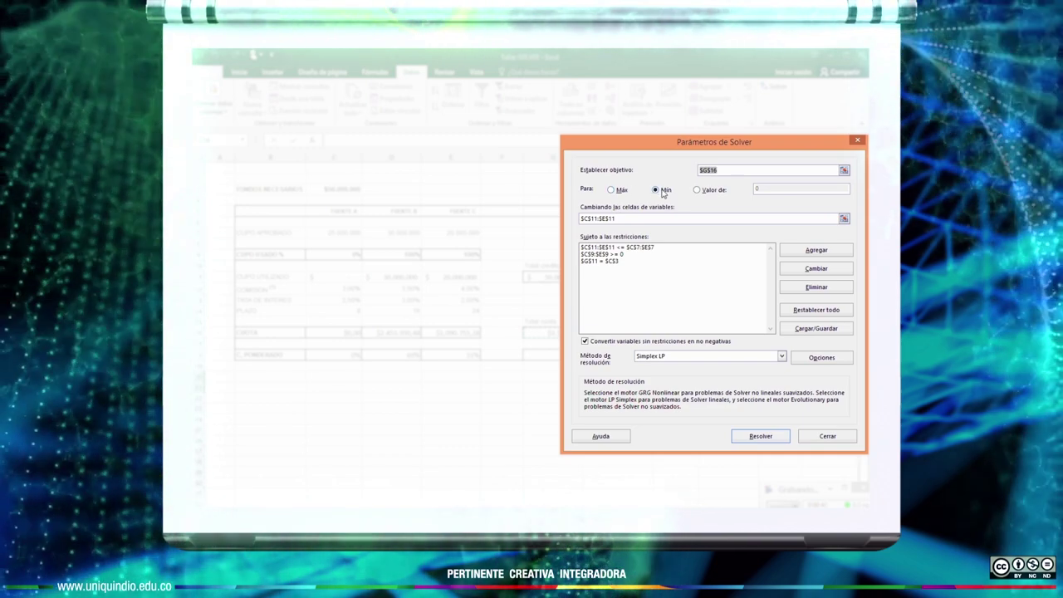
pyautogui.click(611, 190)
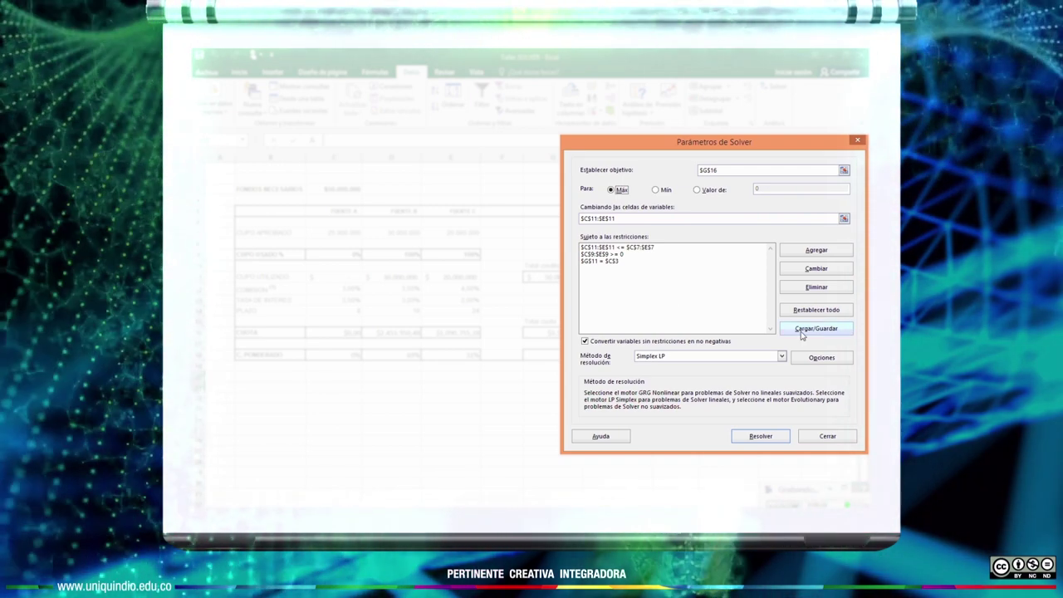
pyautogui.click(763, 436)
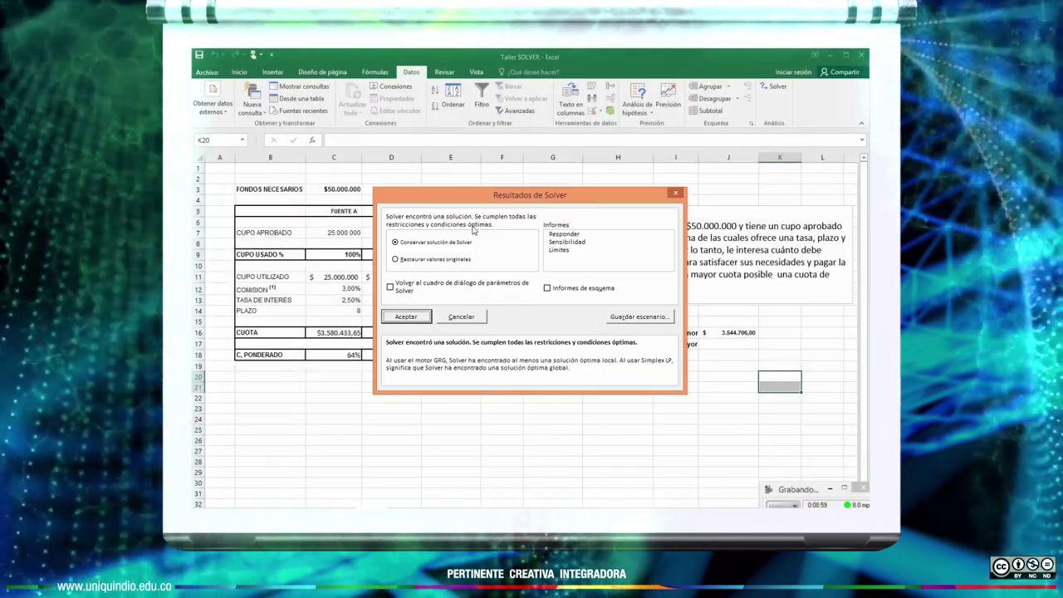
pyautogui.click(401, 318)
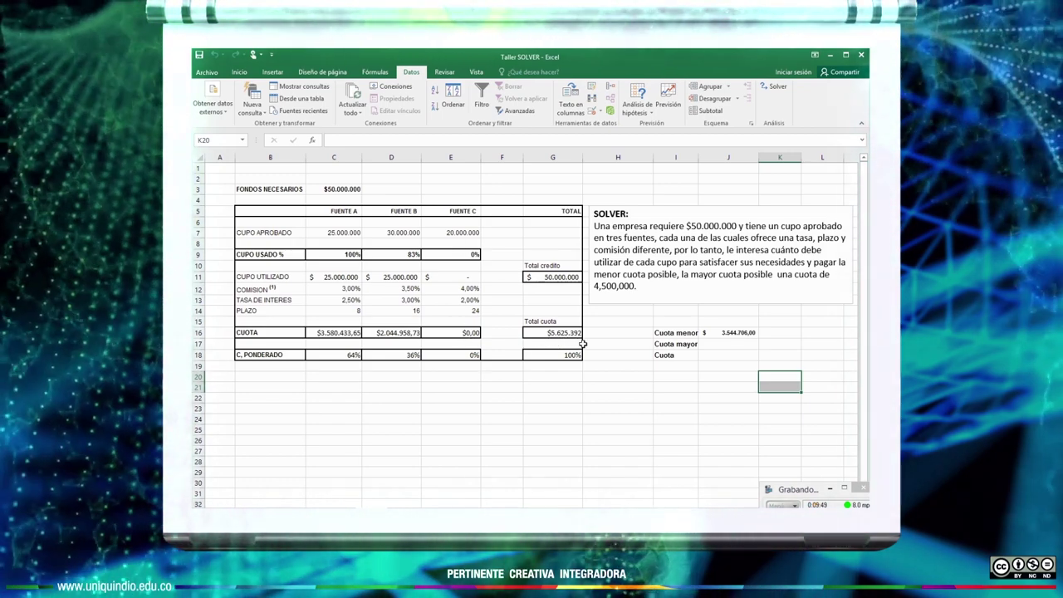
# Step: Enter 5625392 in J17 as the Cuota mayor value
pyautogui.click(727, 343)
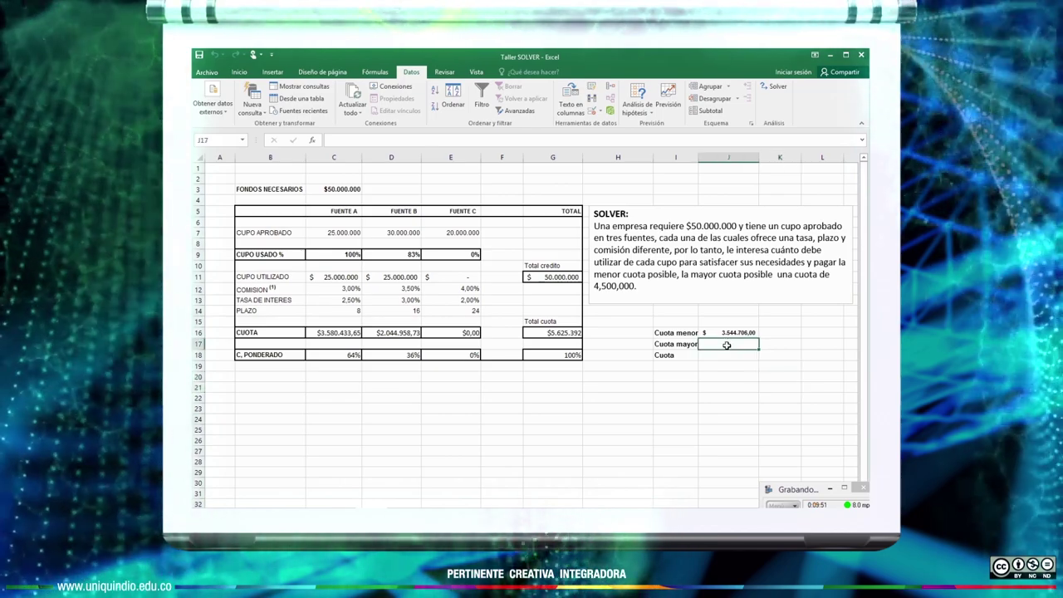
pyautogui.write('5')
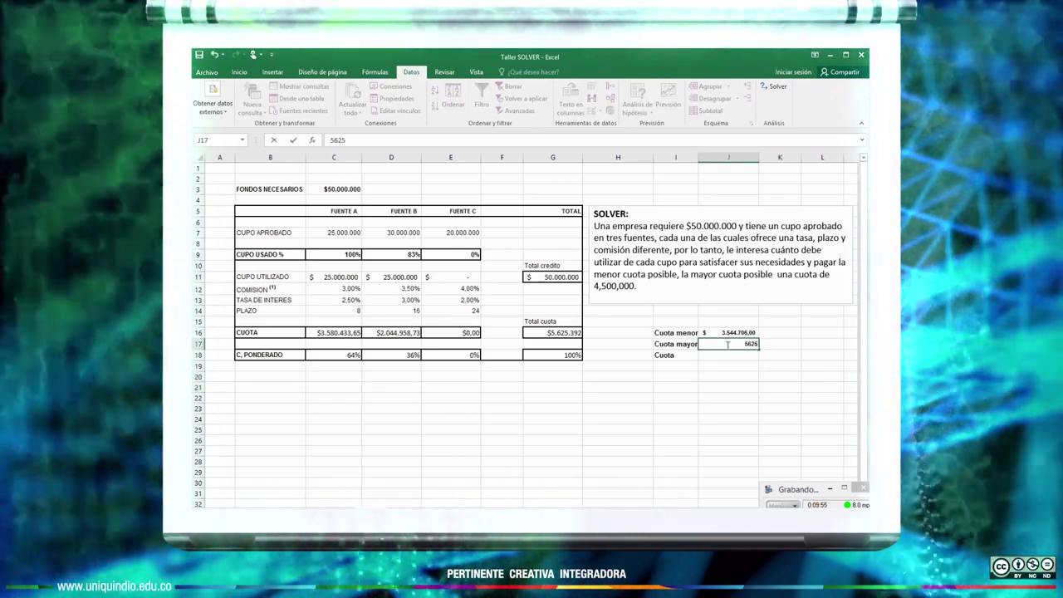
pyautogui.write('.625.392')
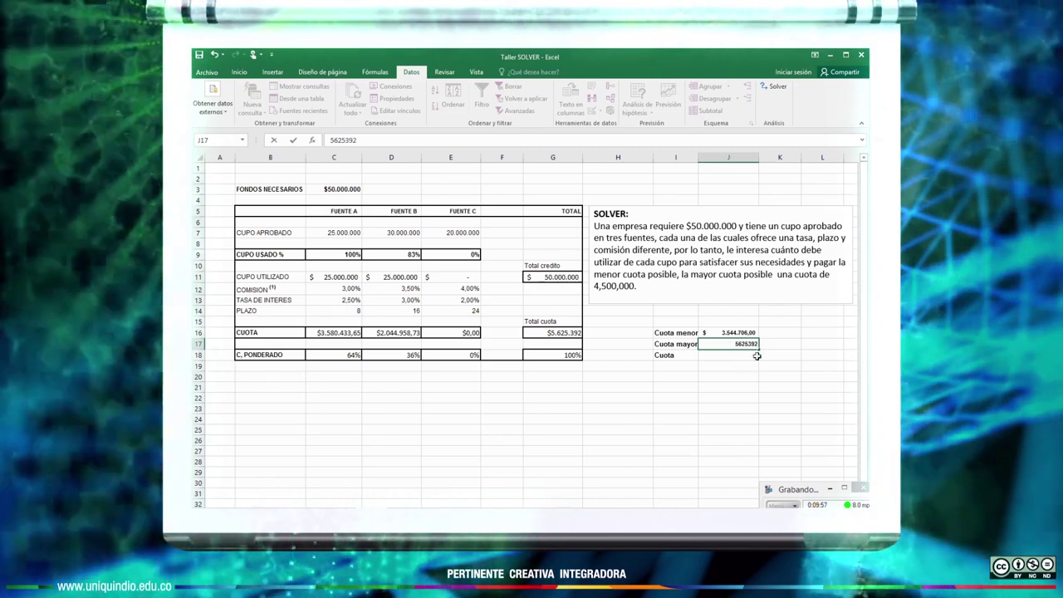
pyautogui.click(776, 367)
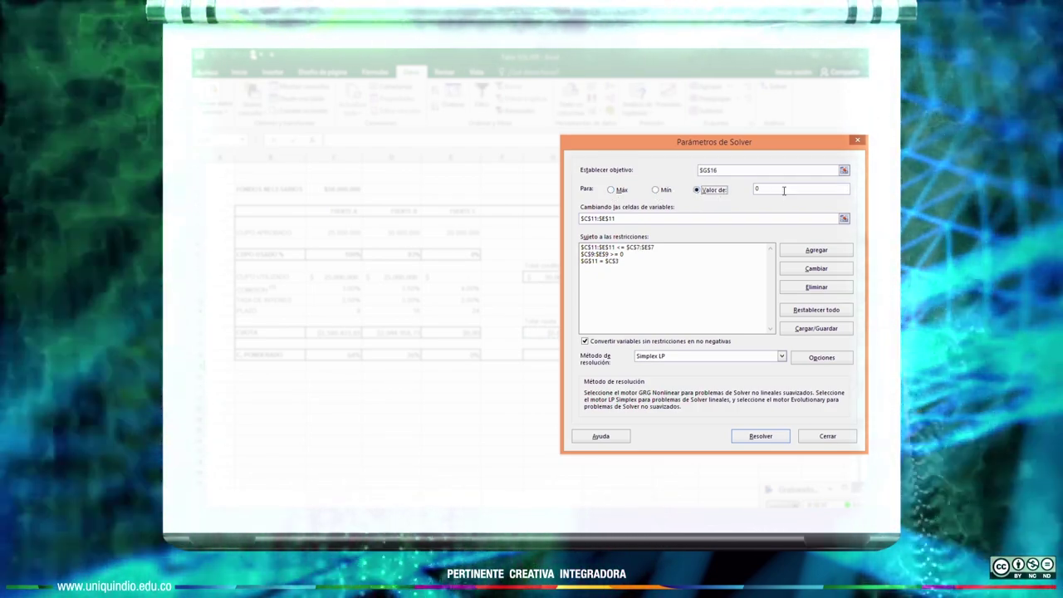
# Step: Set the Solver objective to a Valor de 4500000 for $G$16, solve the model and keep the solution
pyautogui.click(775, 189)
pyautogui.press('BackSpace')
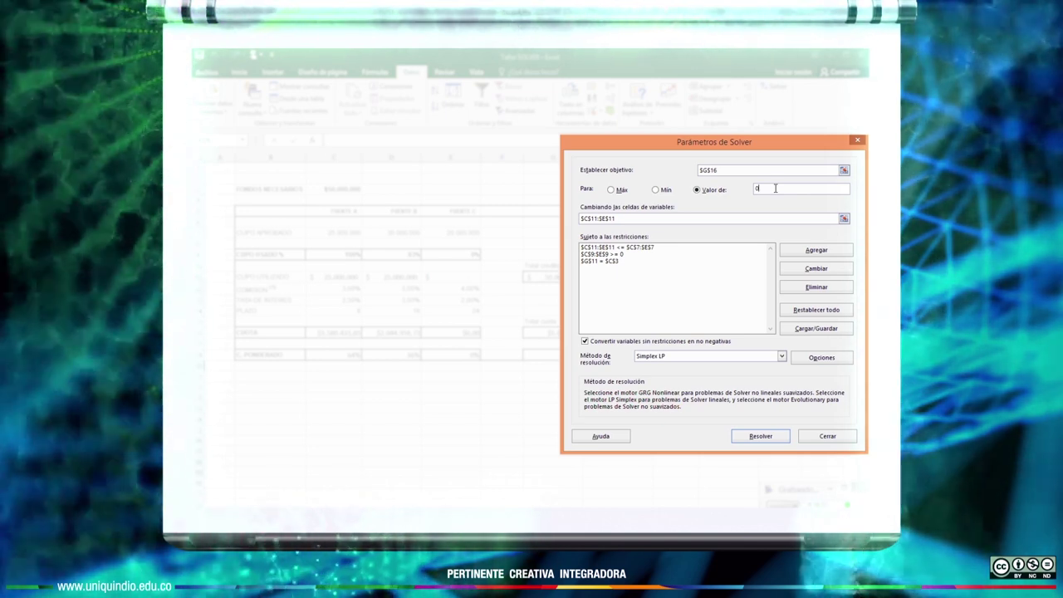
pyautogui.write('500000')
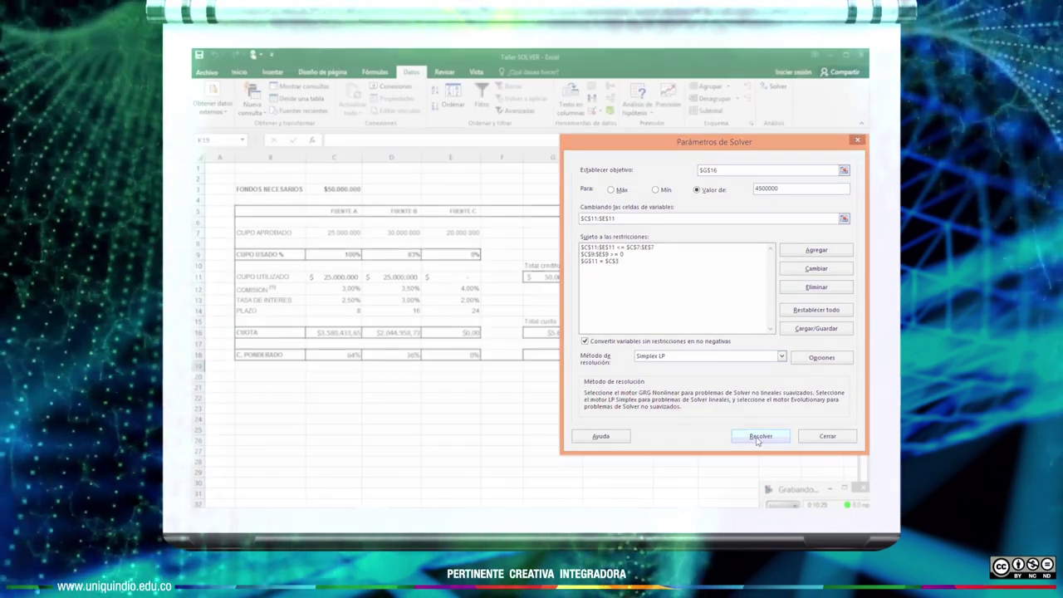
pyautogui.click(758, 437)
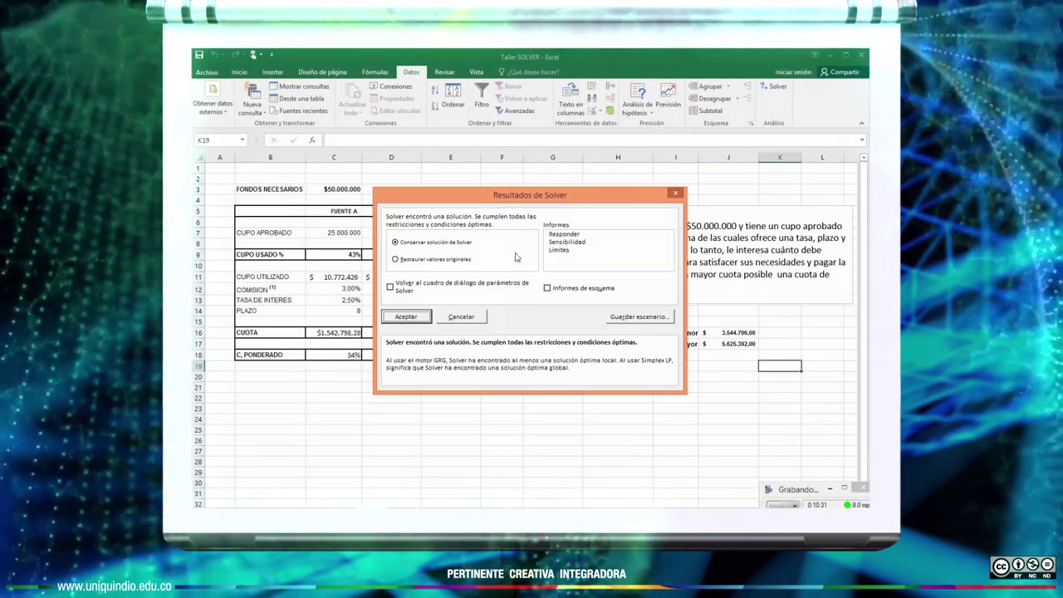
pyautogui.click(406, 317)
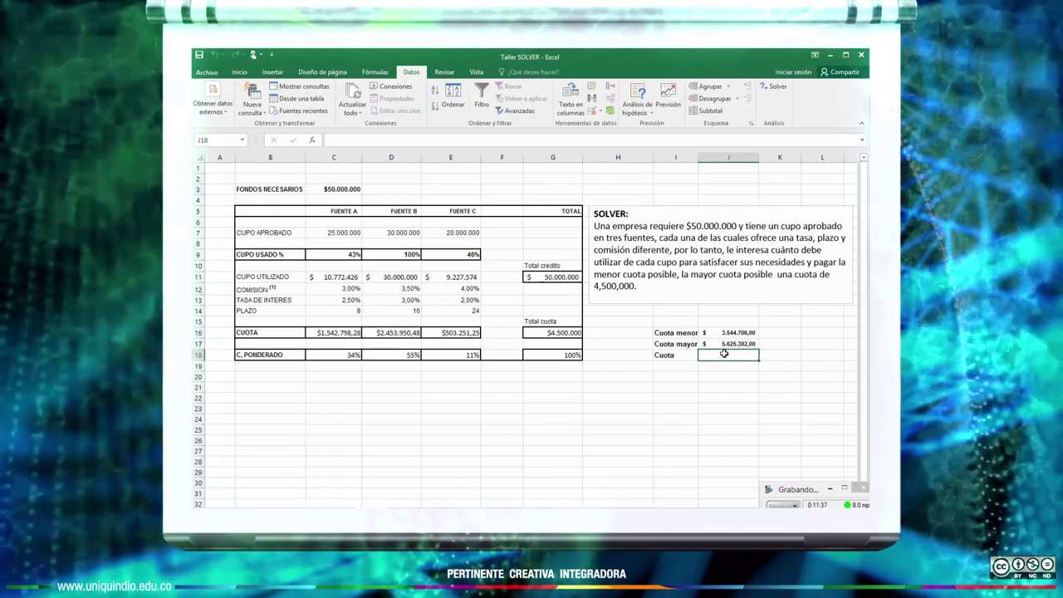
# Step: Enter 4500000 in J18 as the Cuota value
pyautogui.write('4.')
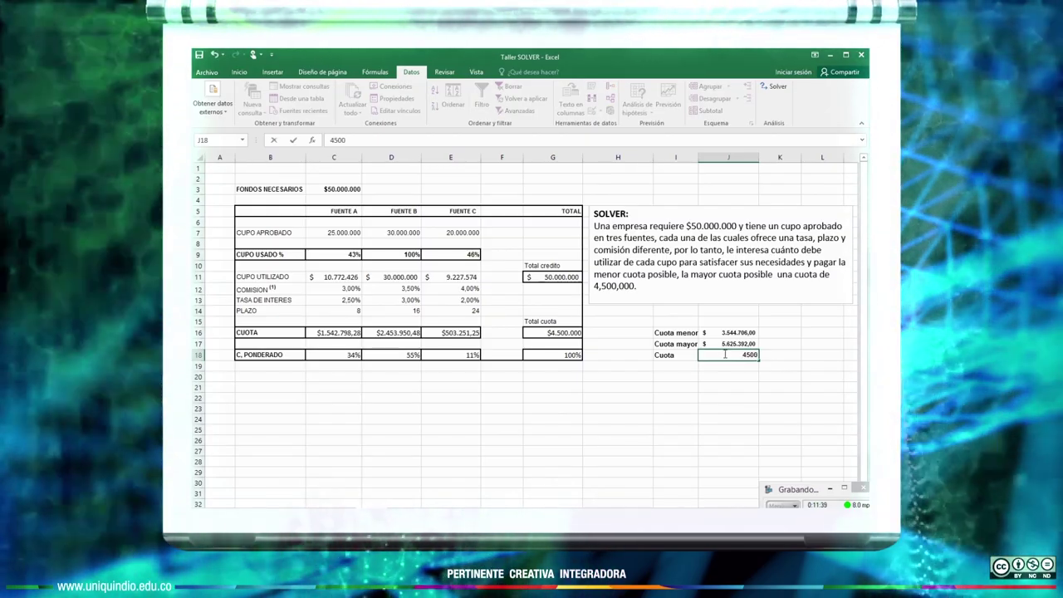
pyautogui.write('500.0')
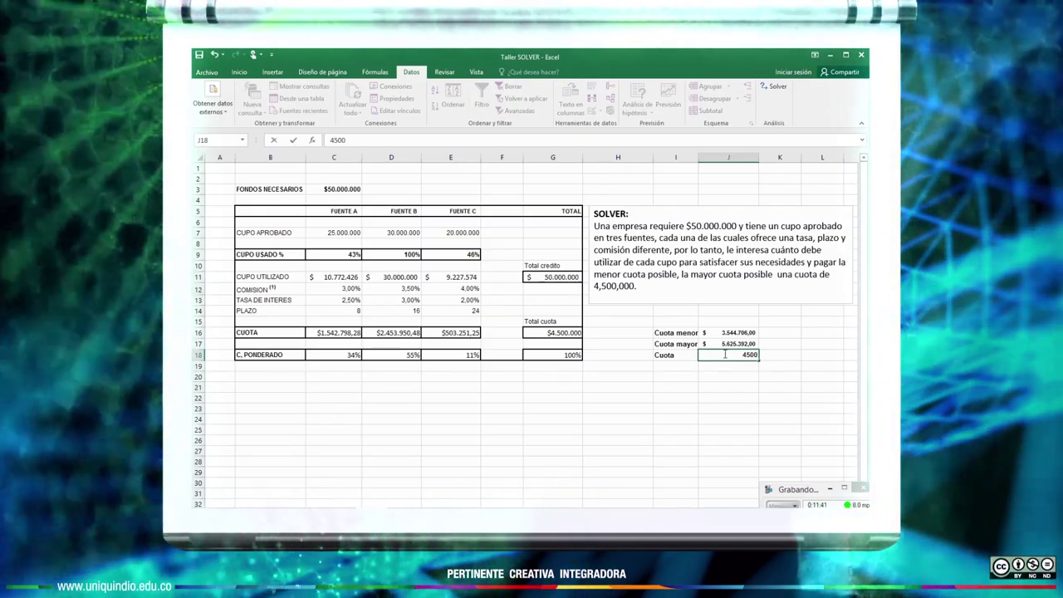
pyautogui.write('000')
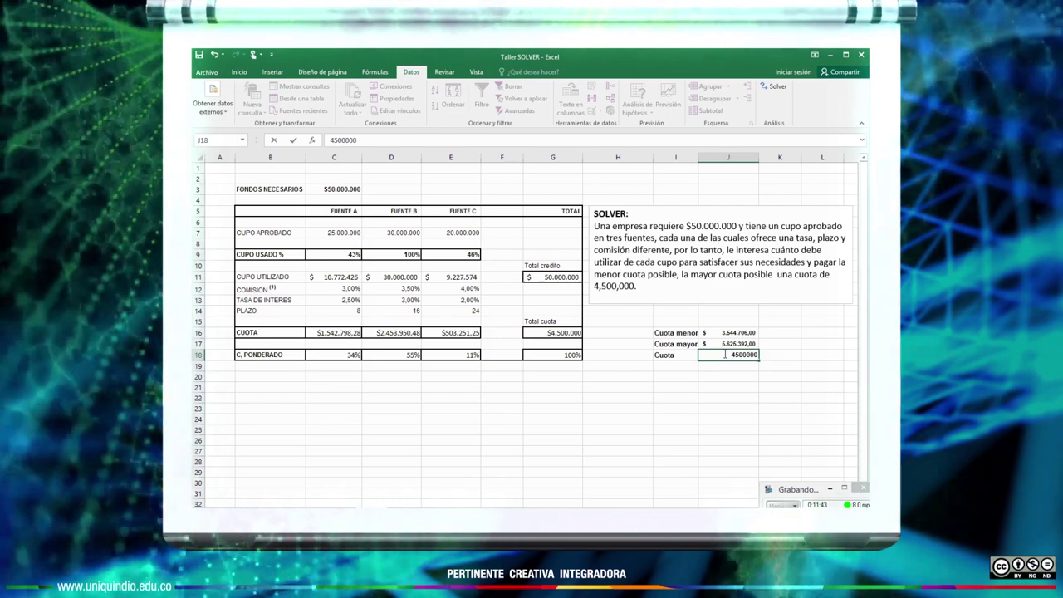
pyautogui.click(740, 386)
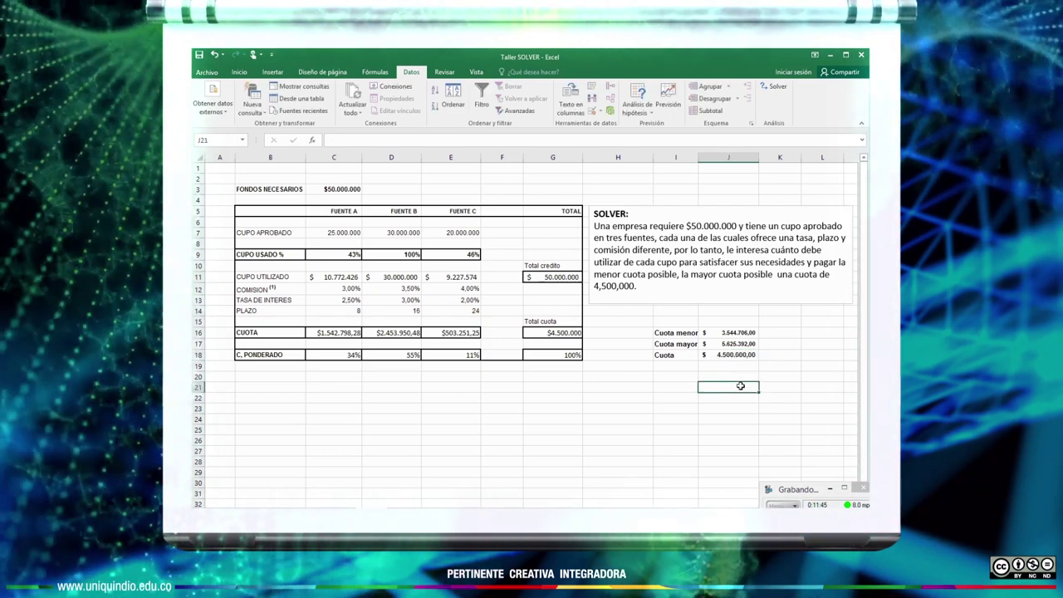